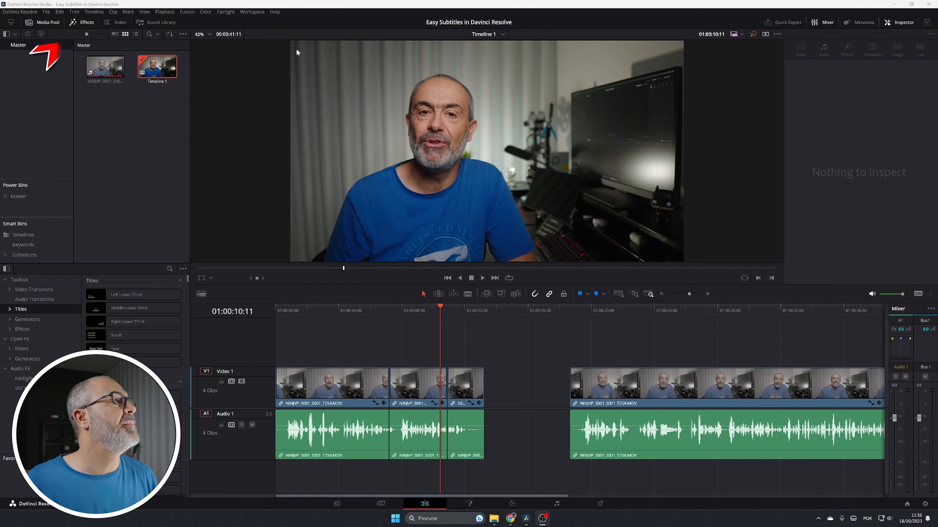
Step: Set up subtitle creation from the timeline's audio with Portuguese as the language
{"action": "left_click", "coordinate": [95, 12]}
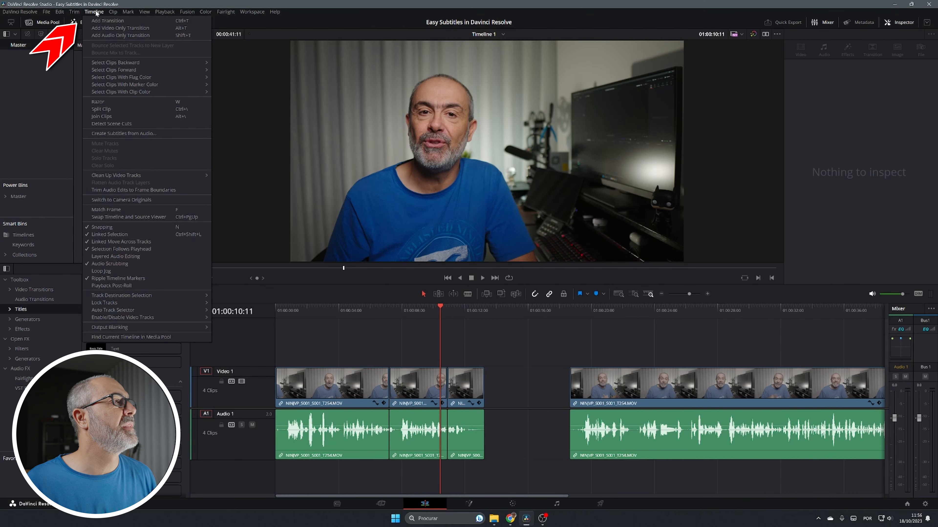
{"action": "left_click", "coordinate": [113, 134]}
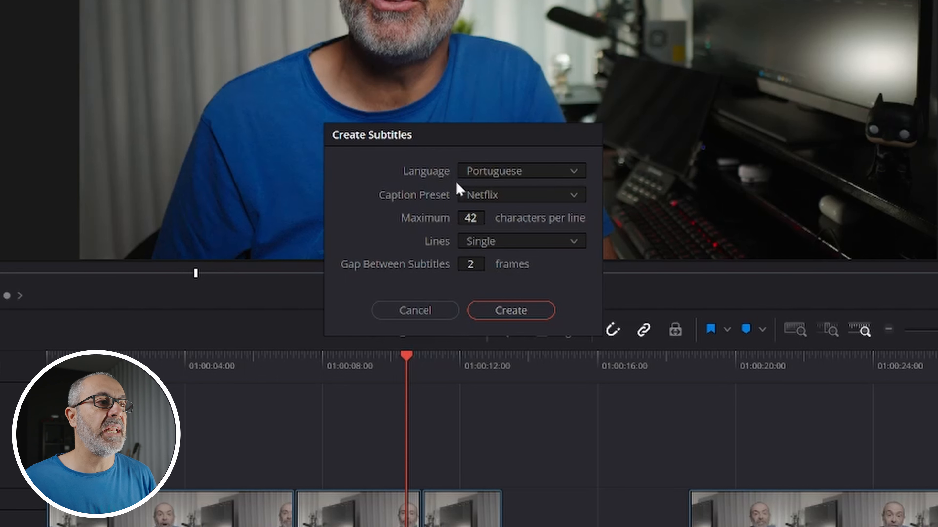
{"action": "left_click", "coordinate": [529, 165]}
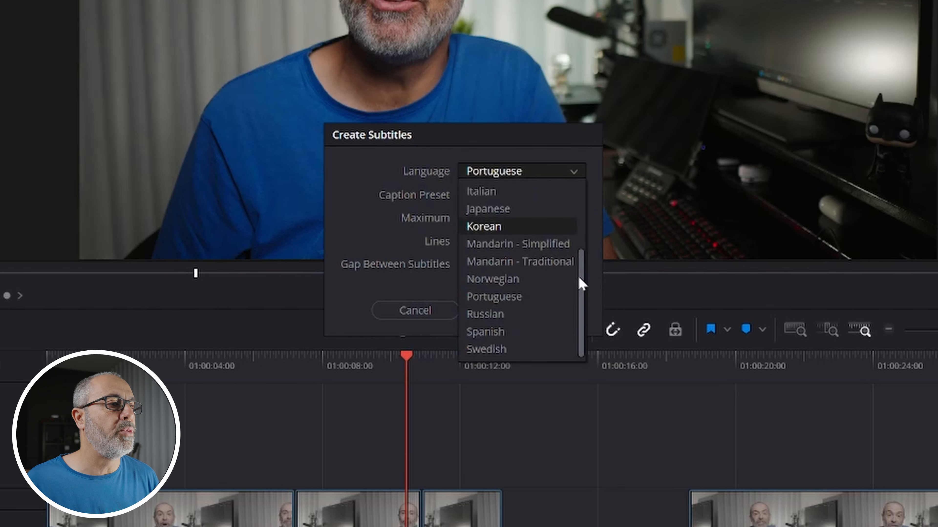
{"action": "left_click_drag", "start_coordinate": [580, 281], "coordinate": [581, 216]}
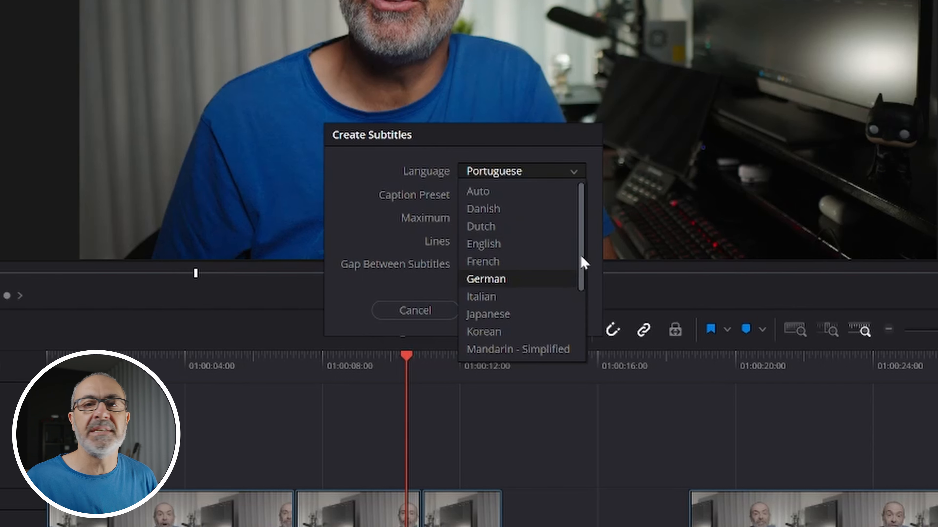
{"action": "left_click_drag", "start_coordinate": [582, 263], "coordinate": [575, 319]}
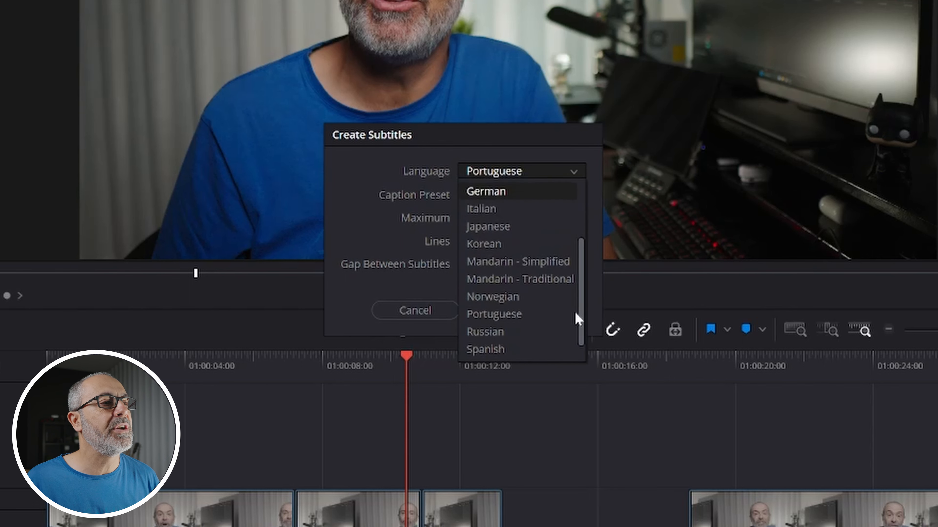
{"action": "left_click", "coordinate": [528, 313]}
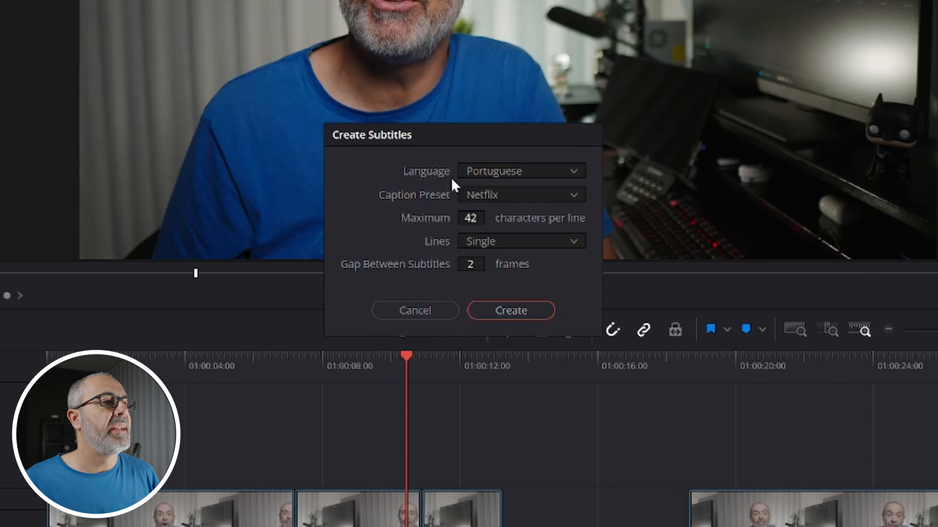
Step: Use the Netflix caption preset with single lines and create the subtitles
{"action": "left_click", "coordinate": [488, 198]}
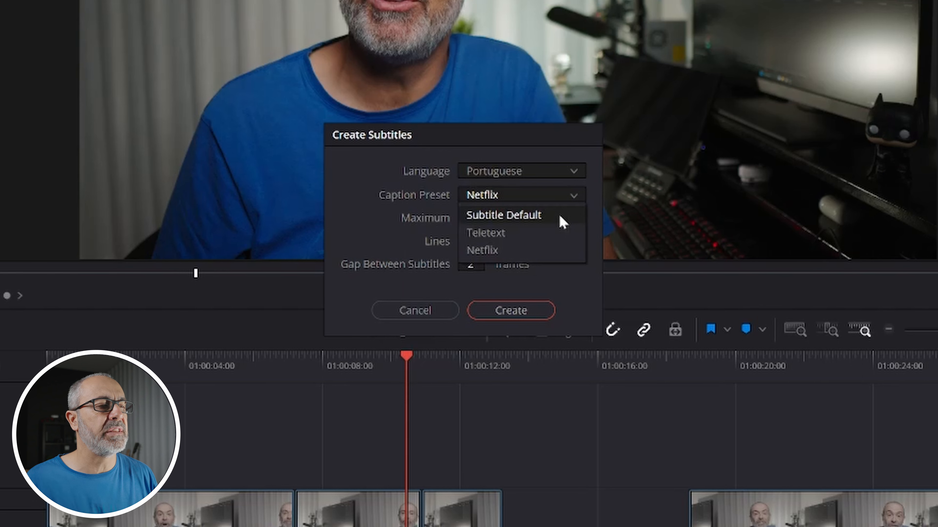
{"action": "left_click", "coordinate": [529, 252]}
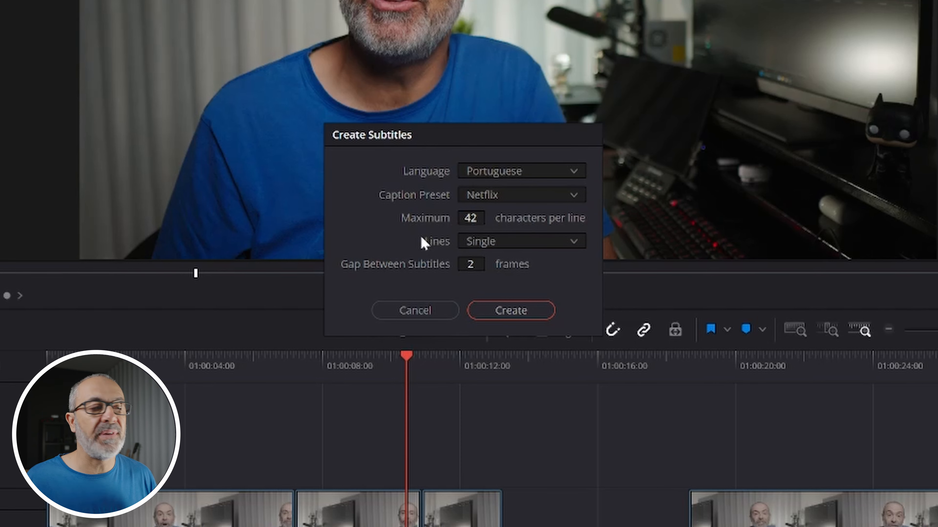
{"action": "left_click", "coordinate": [528, 245]}
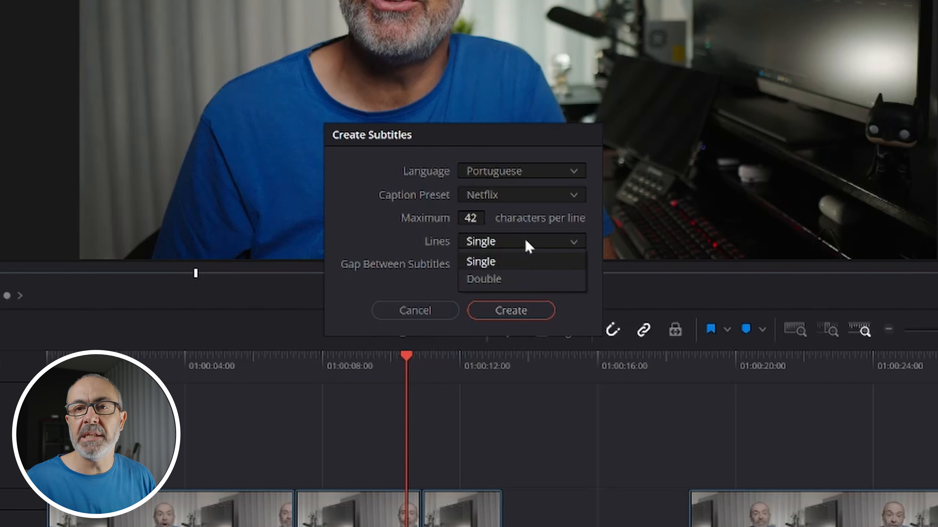
{"action": "left_click", "coordinate": [526, 246]}
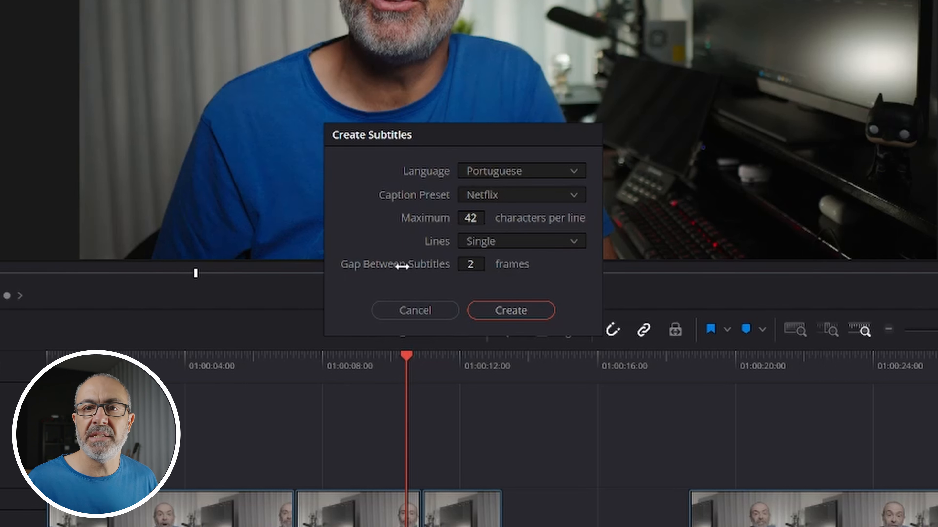
{"action": "left_click", "coordinate": [536, 311]}
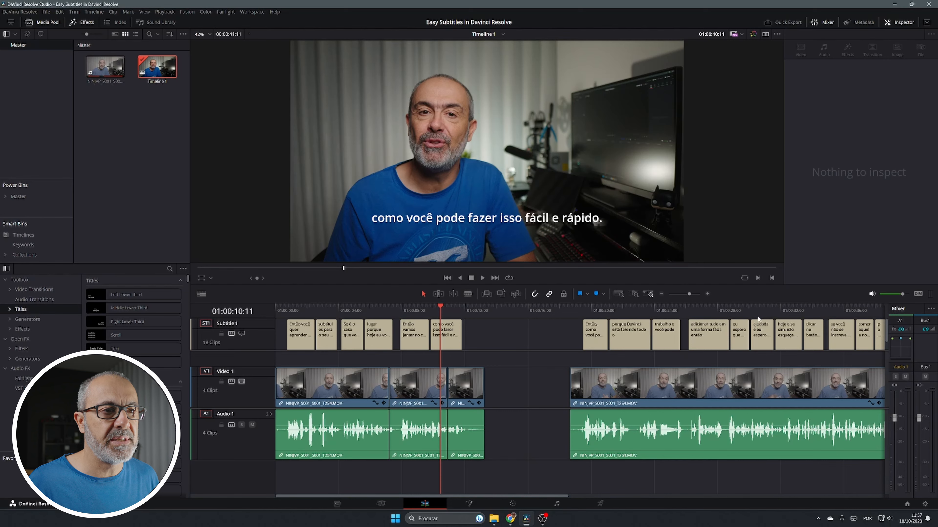
Step: Play the timeline from its start to review the generated subtitles against the speech
{"action": "left_click", "coordinate": [758, 309]}
{"action": "left_click", "coordinate": [758, 308]}
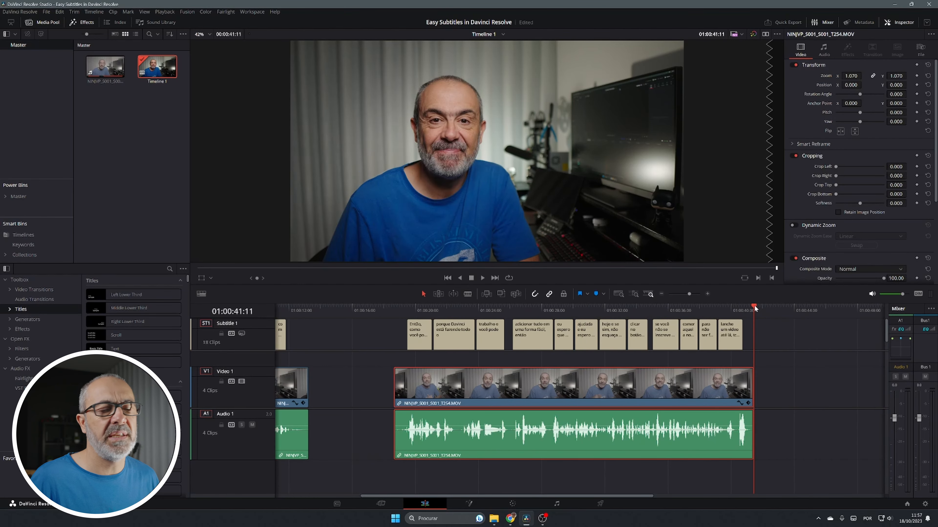
{"action": "scroll", "coordinate": [754, 304], "scroll_direction": "left", "scroll_amount": 5}
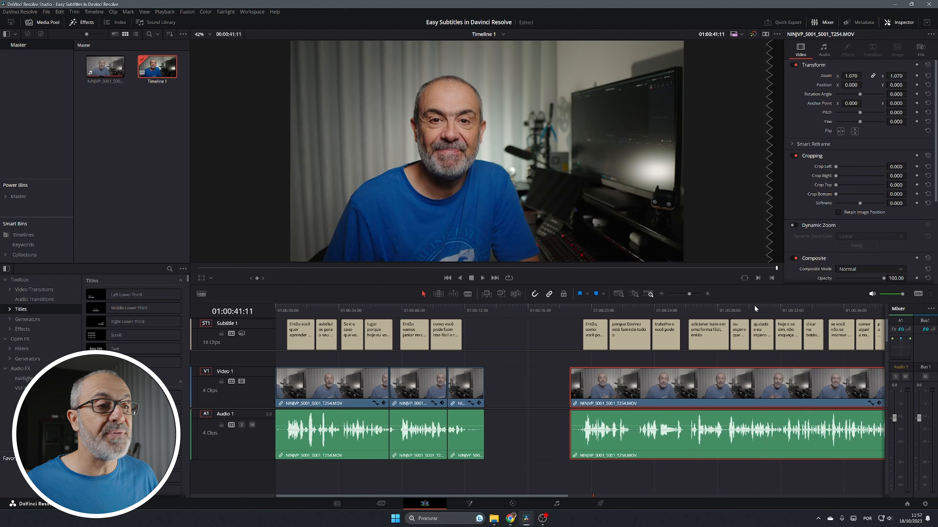
{"action": "left_click", "coordinate": [279, 313]}
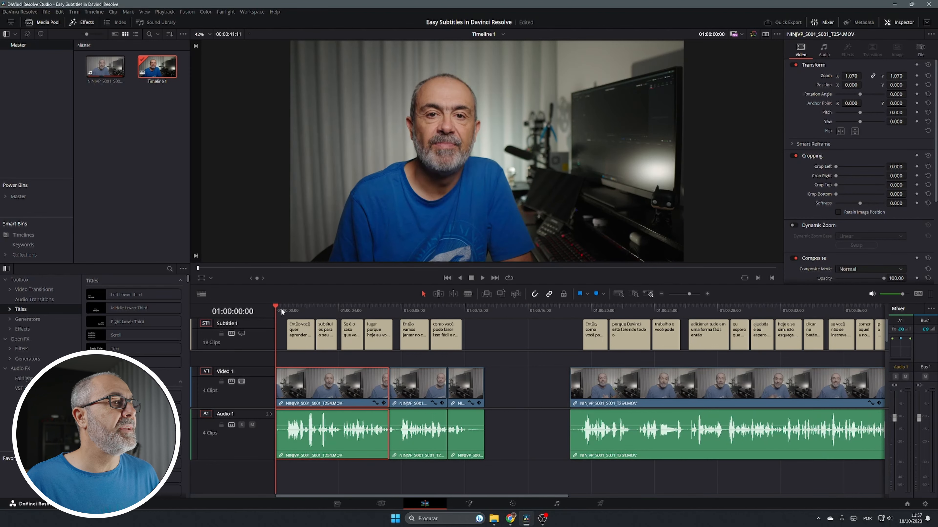
{"action": "key", "text": "space"}
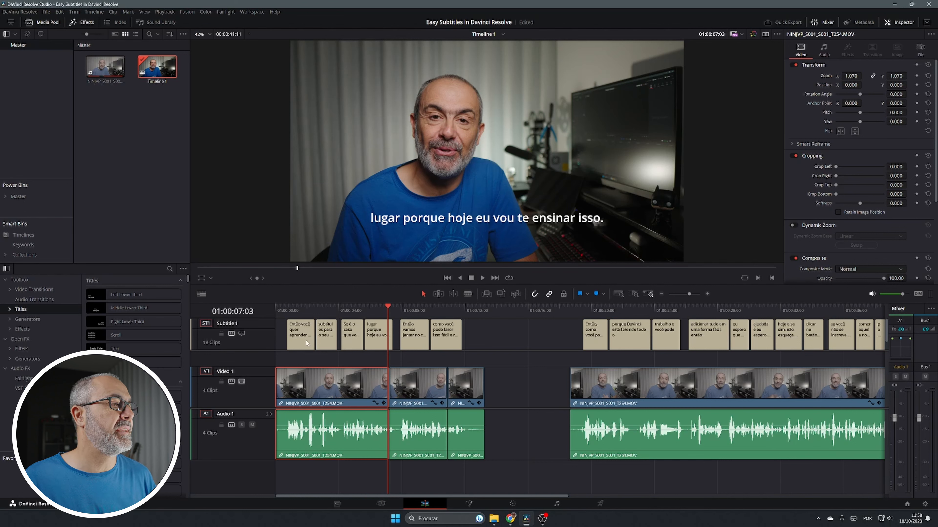
Step: Show the subtitle track's caption list and the caption details of the fourth subtitle
{"action": "left_click", "coordinate": [264, 334]}
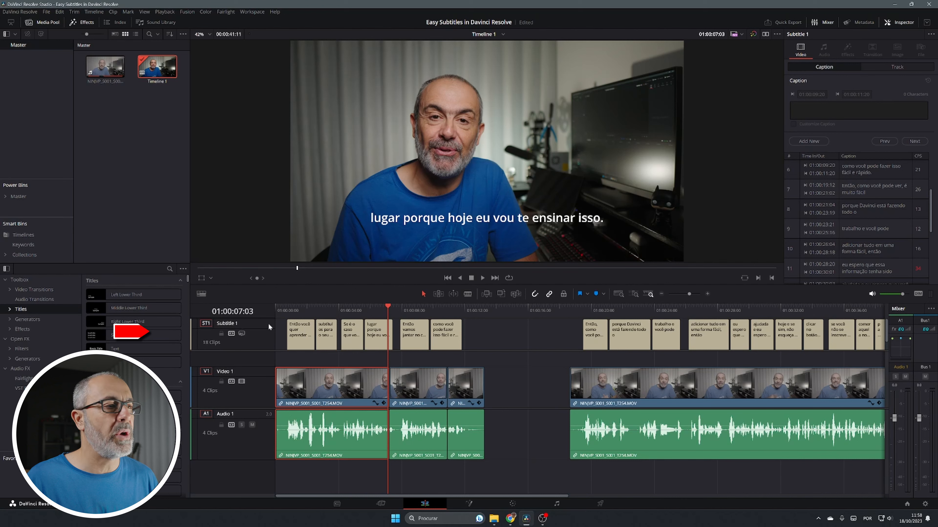
{"action": "left_click", "coordinate": [377, 334]}
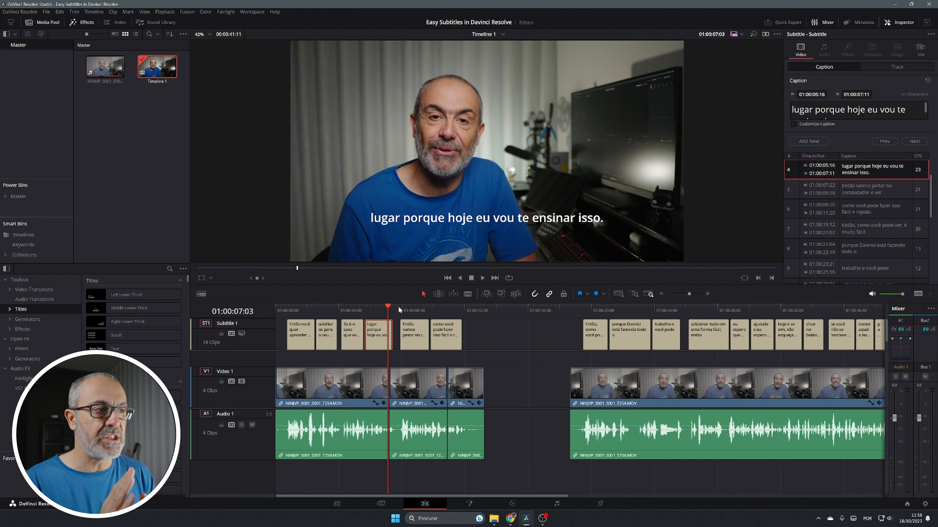
Step: Remove the word "ver" from the end of the fifth subtitle, "Então vamos jantar no computador e ver"
{"action": "left_click_drag", "start_coordinate": [391, 306], "coordinate": [417, 310]}
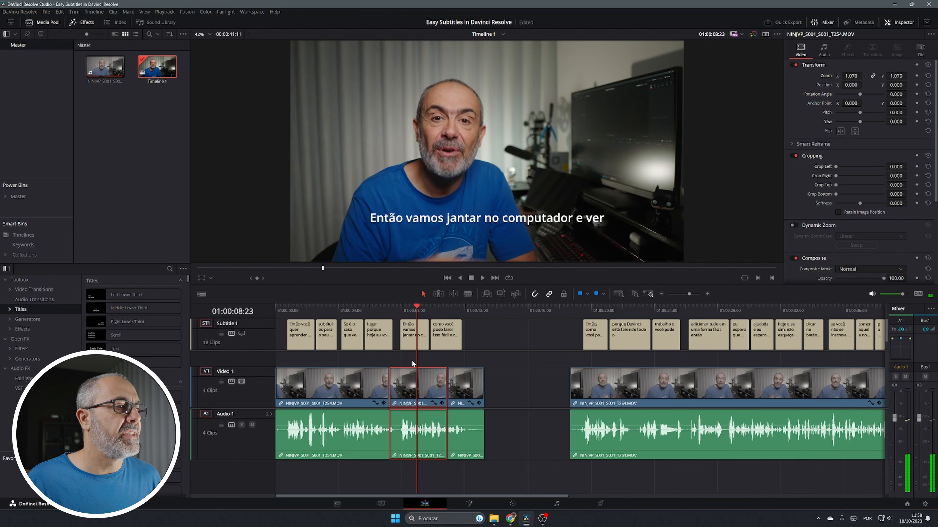
{"action": "left_click", "coordinate": [413, 332]}
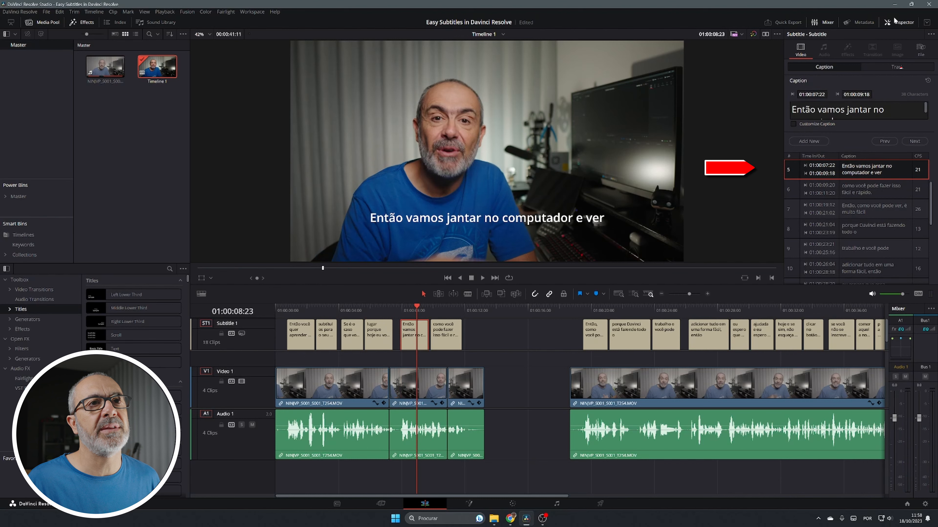
{"action": "left_click", "coordinate": [901, 22]}
{"action": "left_click", "coordinate": [901, 21]}
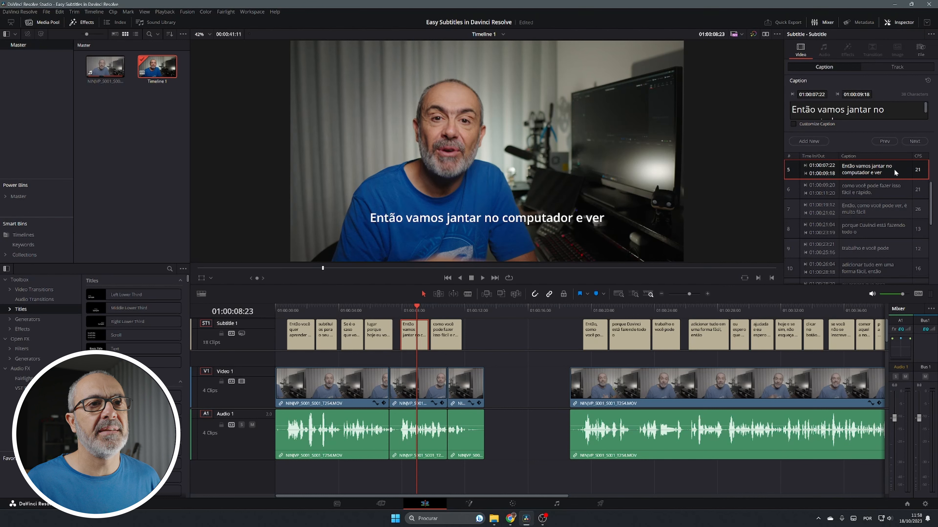
{"action": "scroll", "coordinate": [858, 111], "scroll_direction": "down", "scroll_amount": 1}
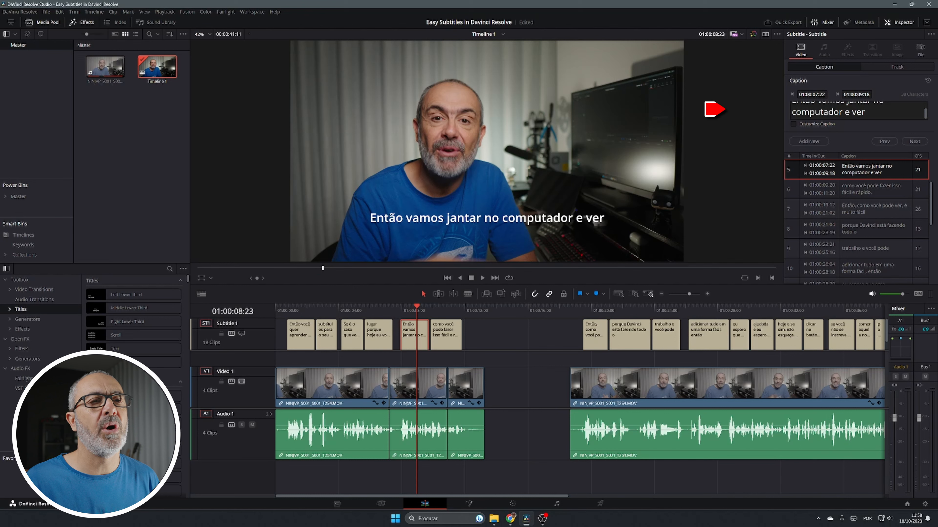
{"action": "left_click_drag", "start_coordinate": [852, 112], "coordinate": [866, 112]}
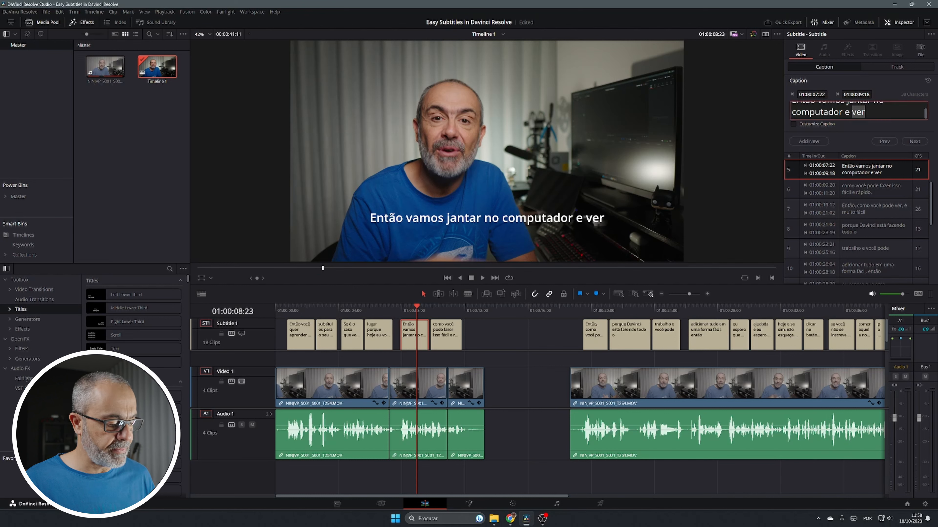
{"action": "key", "text": "BackSpace"}
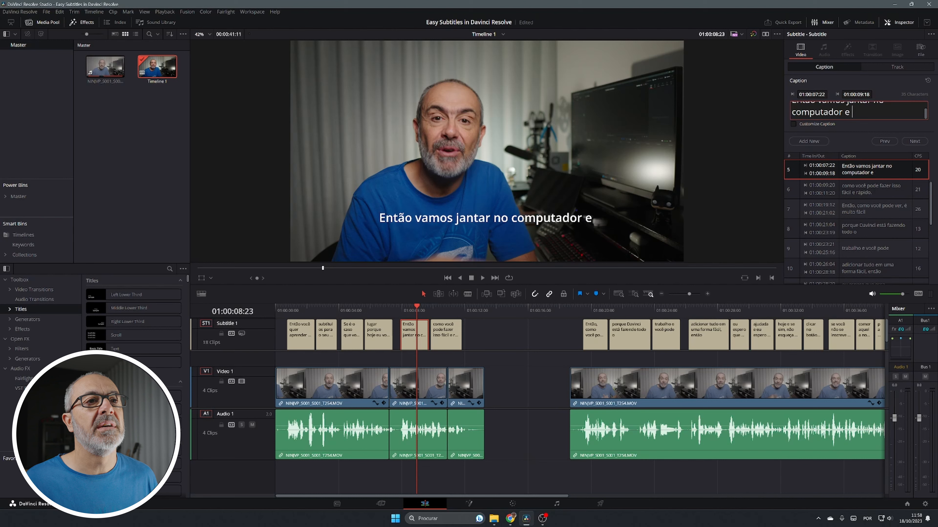
Step: Insert "ver" at the beginning of the sixth subtitle, before "como você pode fazer isso fácil e rápido."
{"action": "left_click", "coordinate": [869, 186]}
{"action": "left_click", "coordinate": [825, 115]}
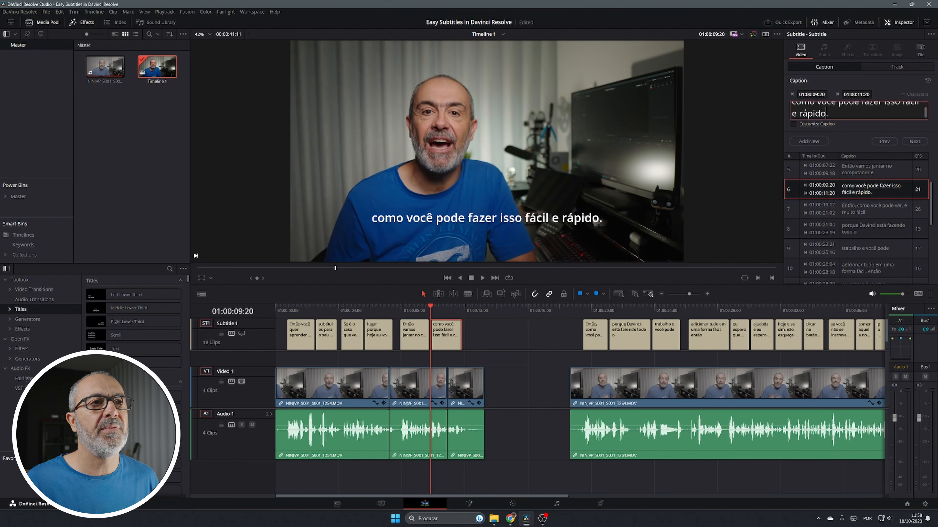
{"action": "scroll", "coordinate": [825, 113], "scroll_direction": "up", "scroll_amount": 1}
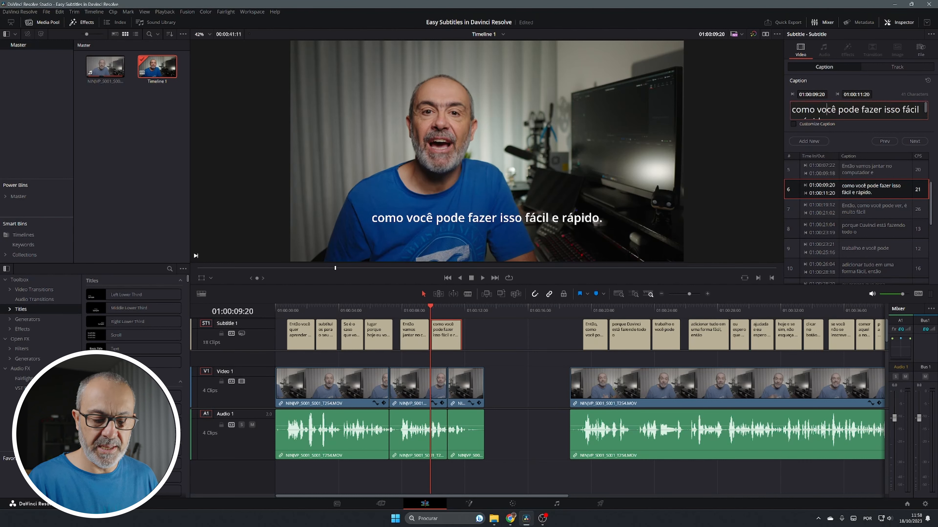
{"action": "type", "text": "ver"}
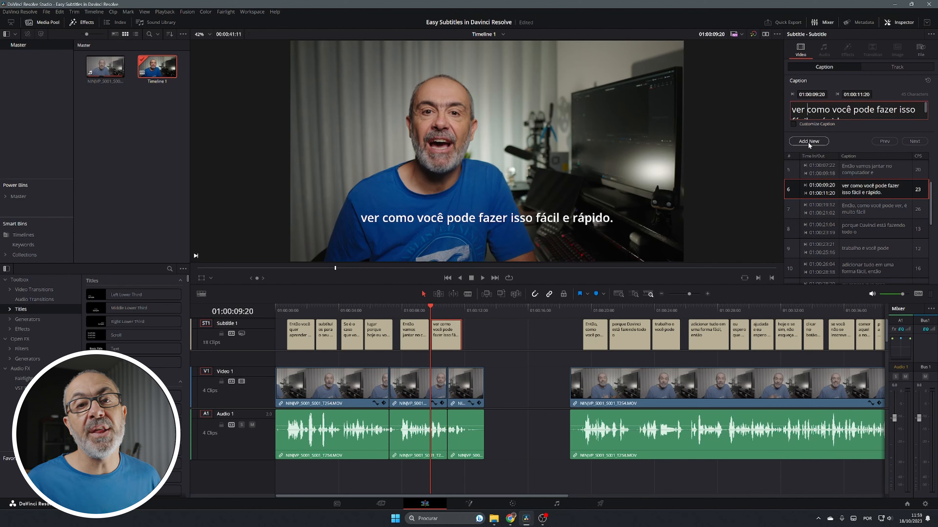
Step: Set the font of the whole subtitle track to Montserrat with the Bold face
{"action": "left_click", "coordinate": [880, 70]}
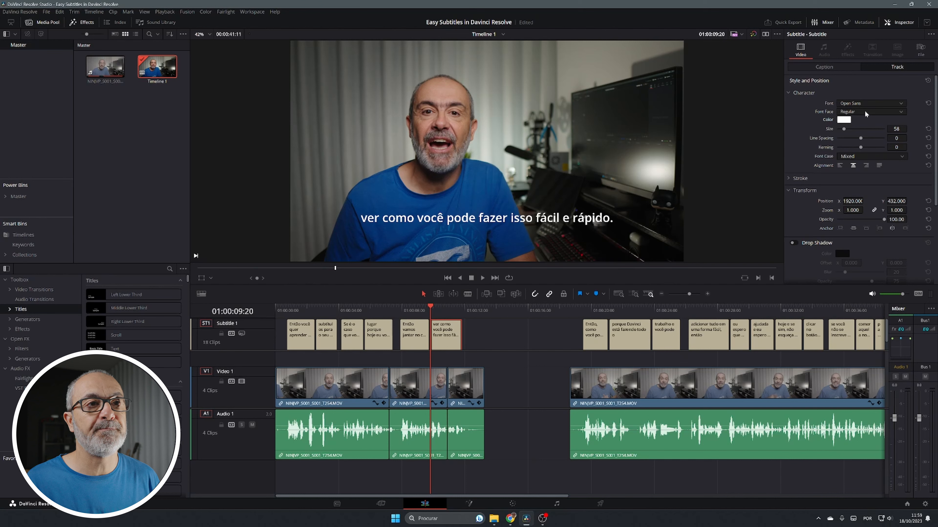
{"action": "left_click", "coordinate": [867, 105]}
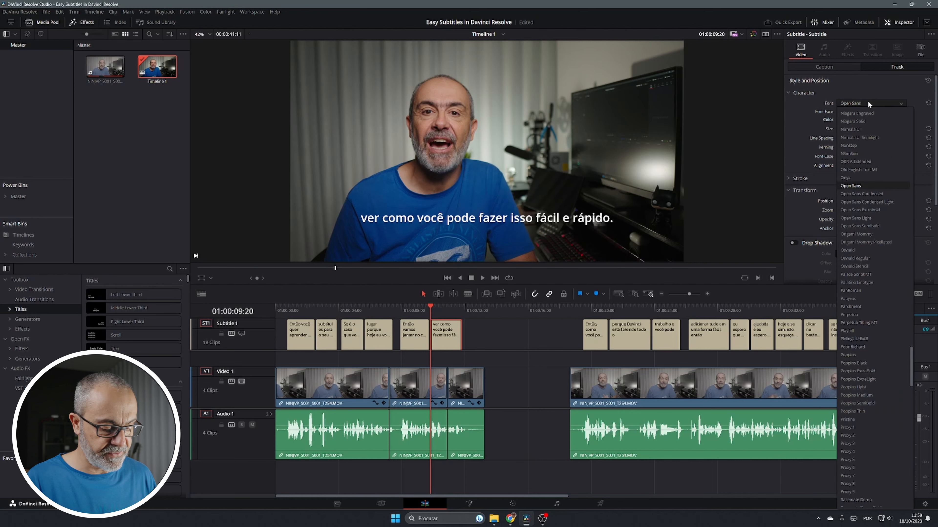
{"action": "scroll", "coordinate": [867, 332], "scroll_direction": "up", "scroll_amount": 10}
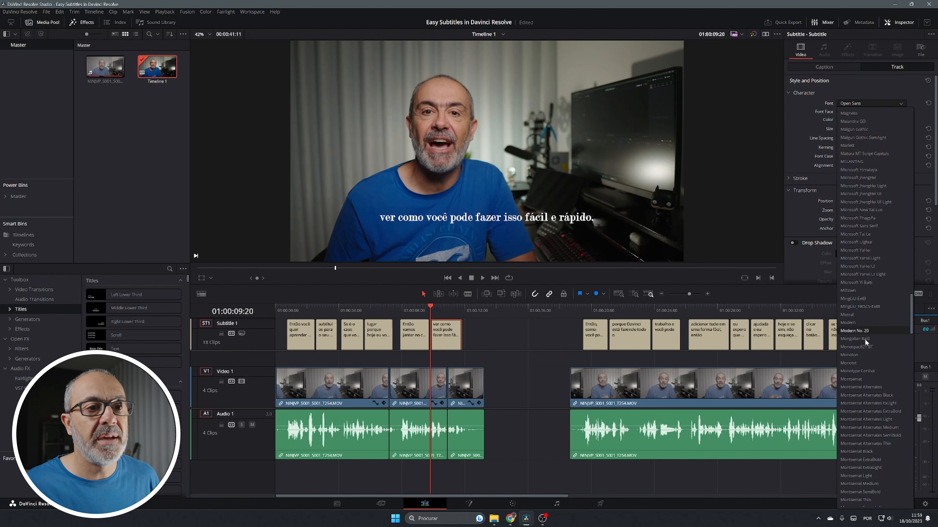
{"action": "left_click", "coordinate": [856, 379]}
{"action": "left_click", "coordinate": [868, 113]}
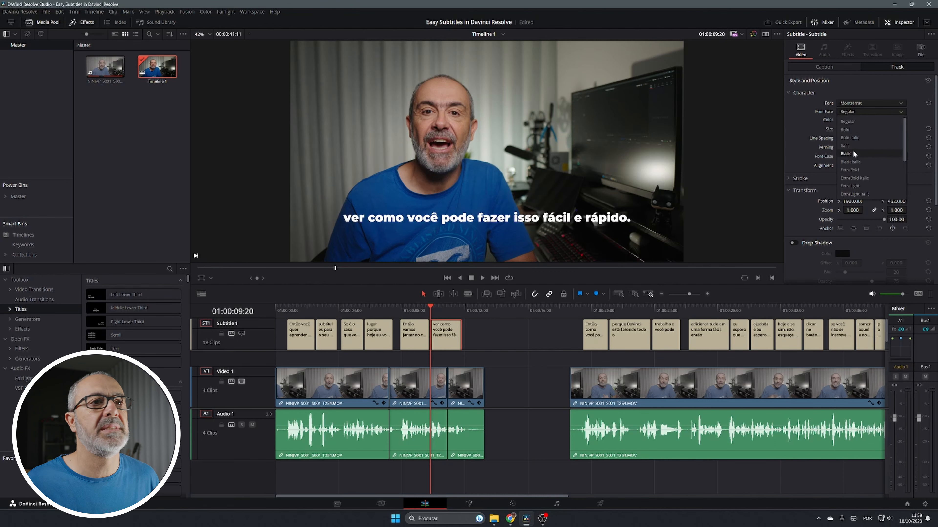
{"action": "left_click", "coordinate": [856, 130]}
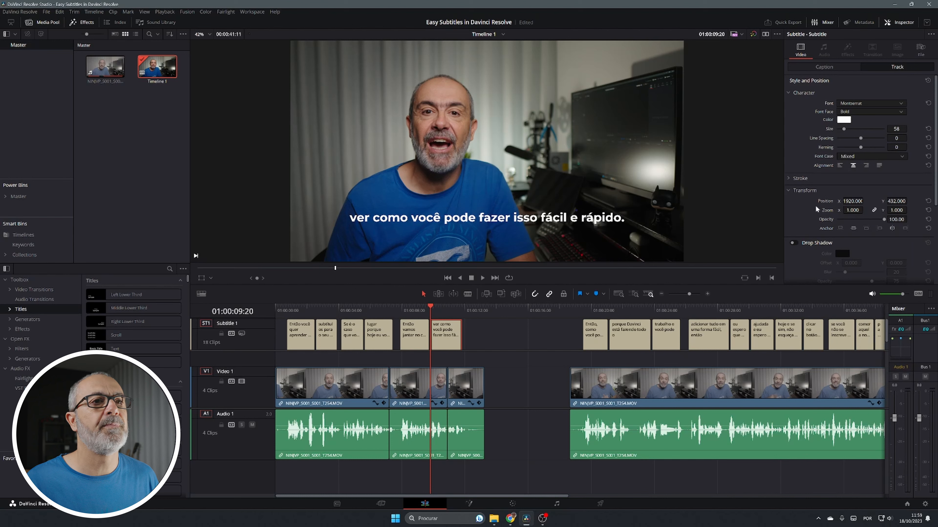
Step: Change the subtitle track's text color to orange (#ffaa00) and its size to 60
{"action": "left_click", "coordinate": [845, 119]}
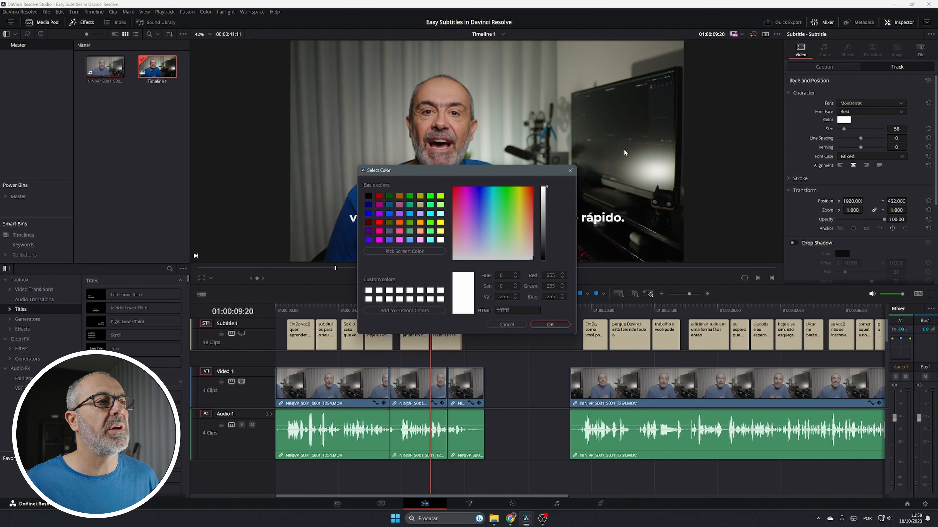
{"action": "left_click", "coordinate": [420, 223]}
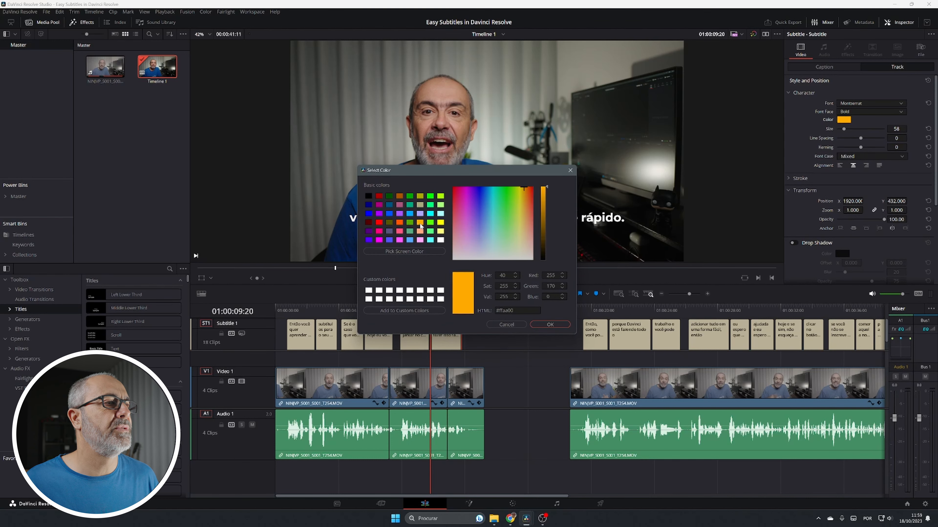
{"action": "left_click", "coordinate": [550, 325]}
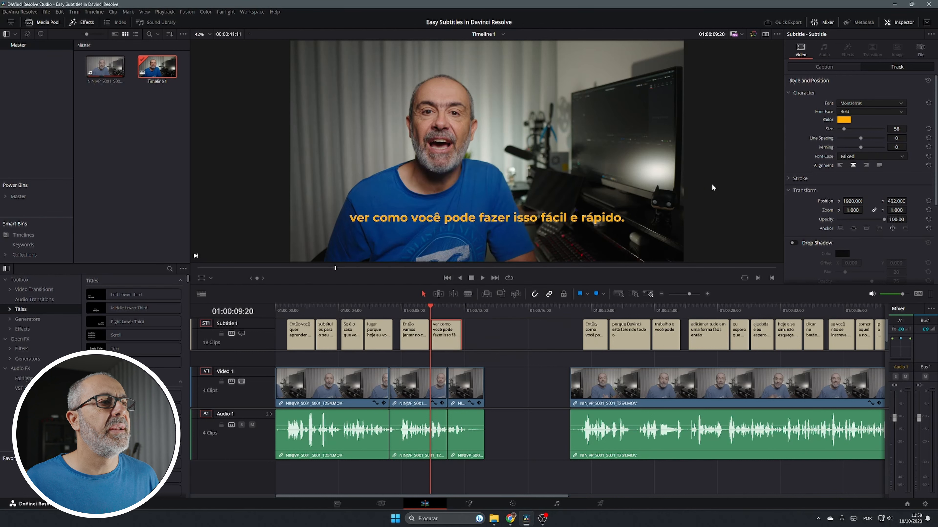
{"action": "left_click_drag", "start_coordinate": [897, 129], "coordinate": [896, 129]}
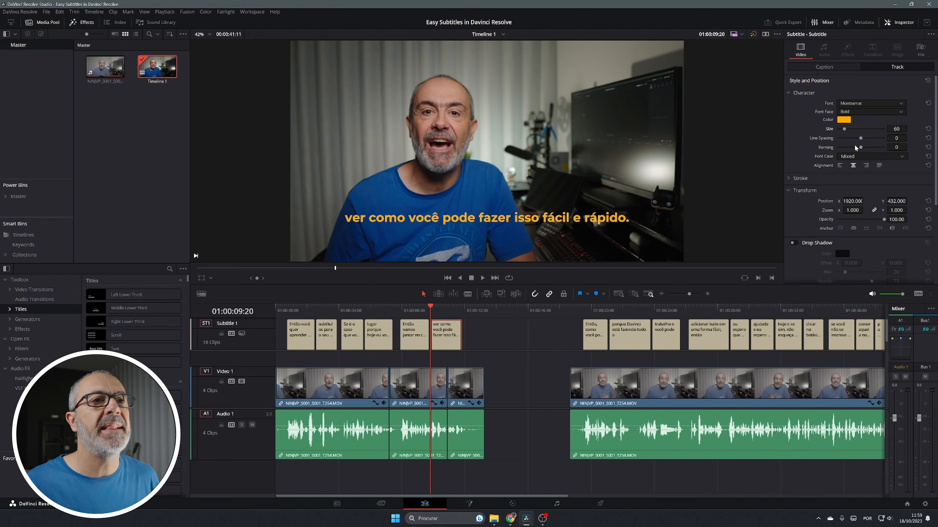
Step: Try a kerning of 56 on the subtitle track and reset it to the default
{"action": "left_click_drag", "start_coordinate": [860, 148], "coordinate": [874, 149]}
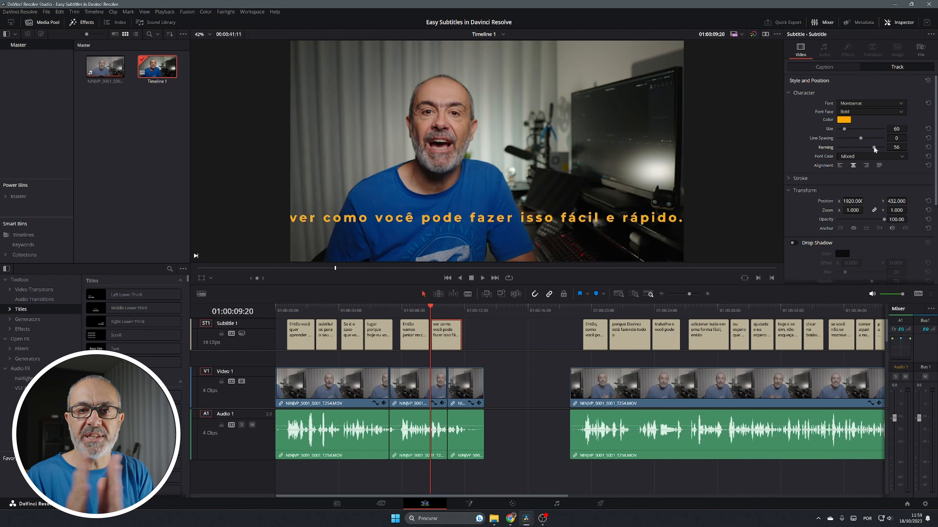
{"action": "double_click", "coordinate": [874, 148]}
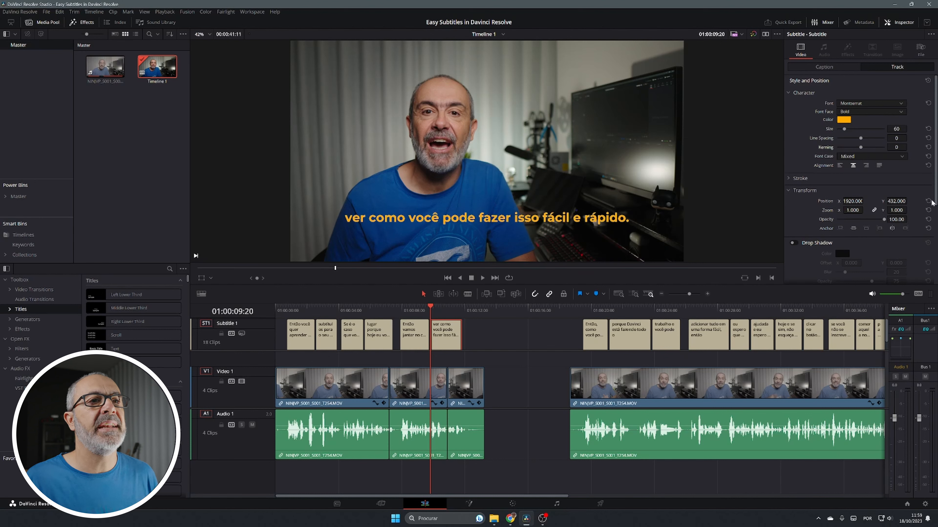
Step: Try the All Lowercase, Small Caps and Title Caps font cases on the subtitle track and return it to Mixed
{"action": "left_click", "coordinate": [869, 158]}
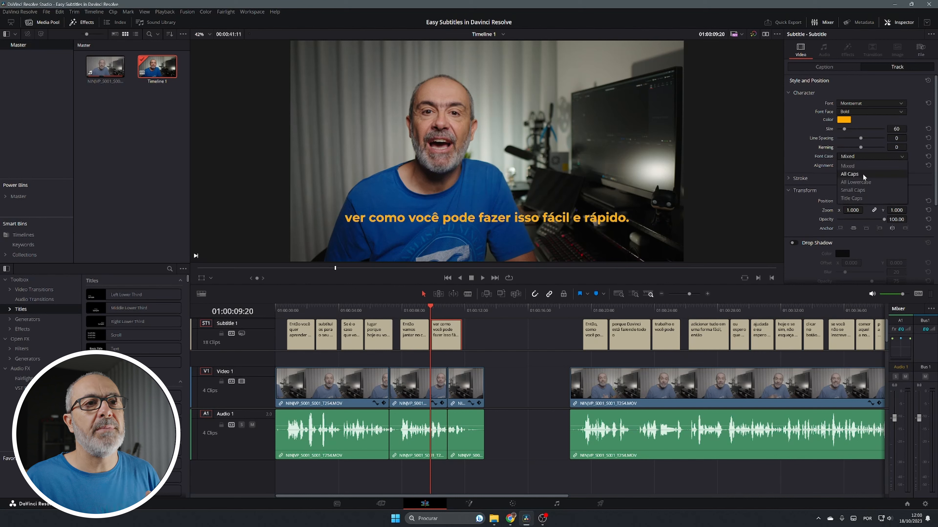
{"action": "left_click", "coordinate": [864, 177]}
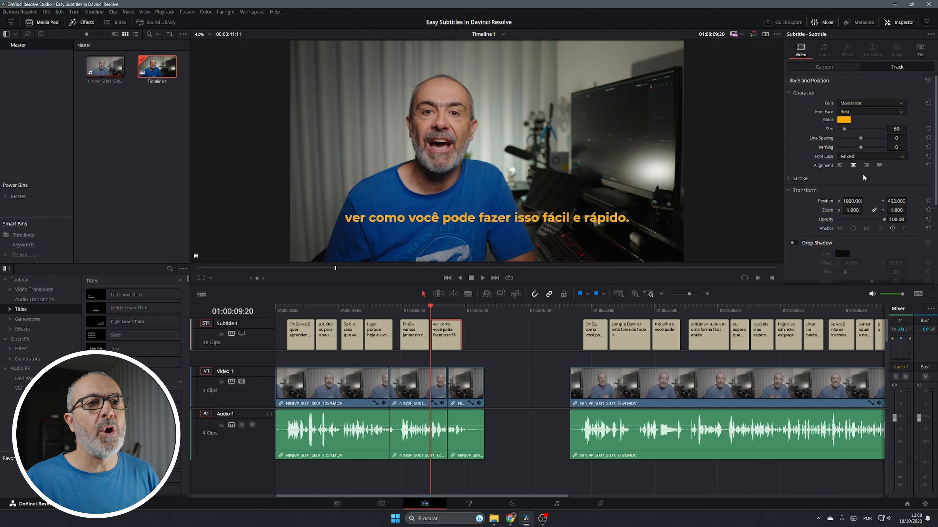
{"action": "left_click", "coordinate": [871, 158]}
{"action": "left_click", "coordinate": [870, 183]}
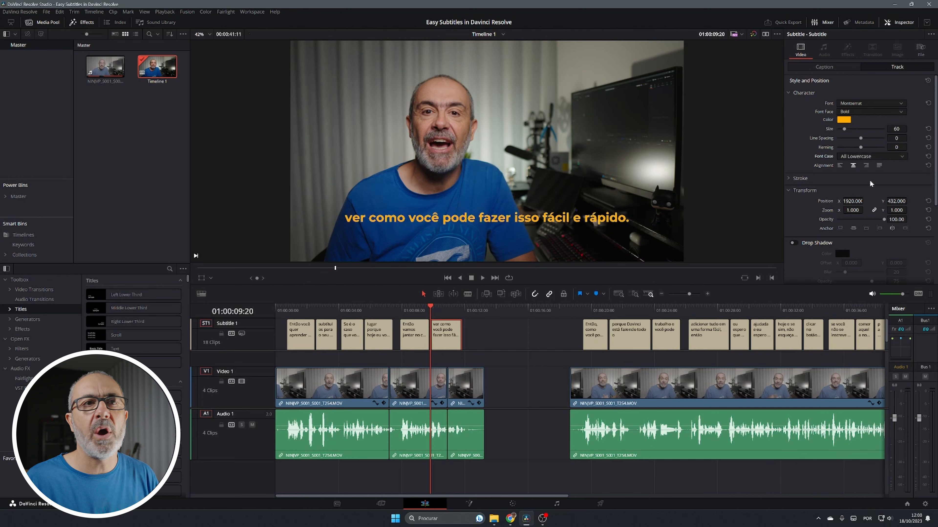
{"action": "left_click", "coordinate": [870, 160]}
{"action": "left_click", "coordinate": [869, 191]}
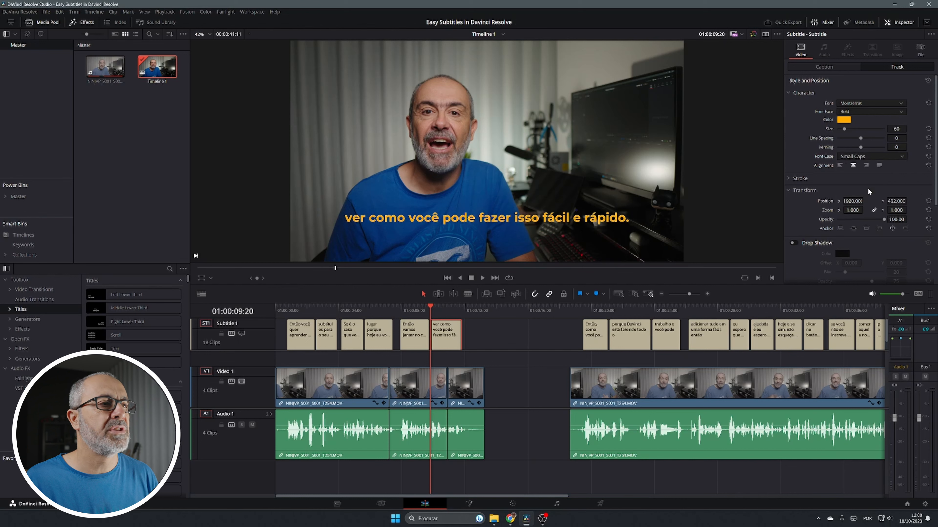
{"action": "left_click", "coordinate": [878, 158]}
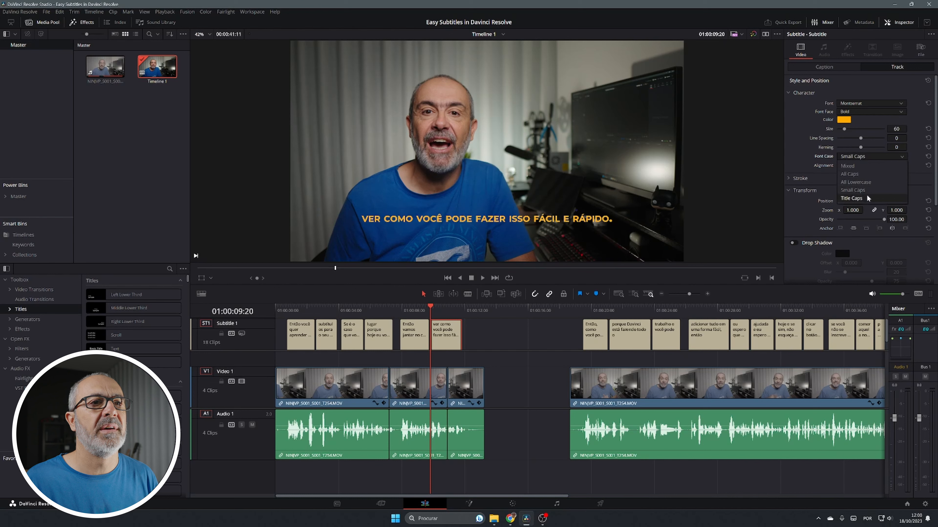
{"action": "left_click", "coordinate": [868, 199]}
{"action": "left_click", "coordinate": [869, 155]}
{"action": "left_click", "coordinate": [860, 168]}
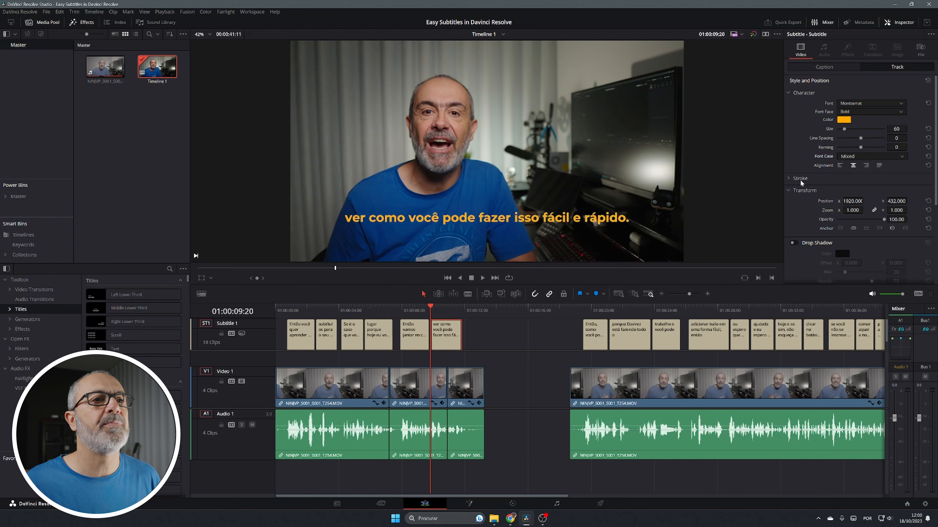
Step: Try a white stroke of size 4 on the subtitles with and without Outside Only, and reset its size to 0
{"action": "left_click", "coordinate": [788, 179]}
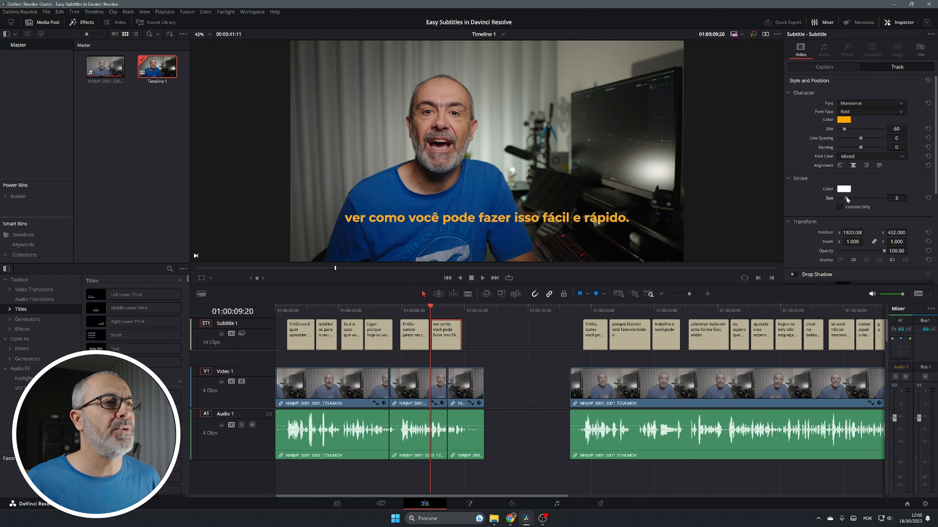
{"action": "mouse_move", "coordinate": [847, 199]}
{"action": "left_mouse_down"}
{"action": "mouse_move", "coordinate": [861, 198]}
{"action": "mouse_move", "coordinate": [849, 197]}
{"action": "left_mouse_up"}
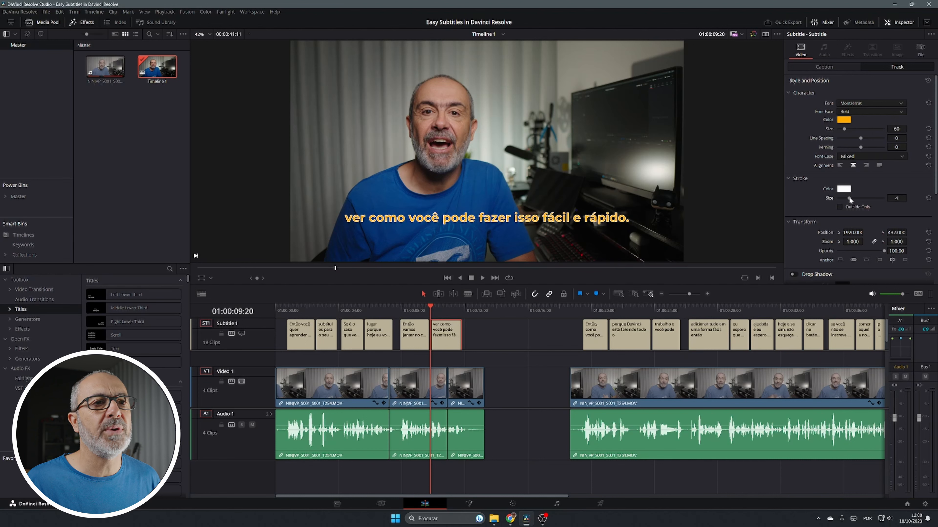
{"action": "left_click", "coordinate": [840, 207]}
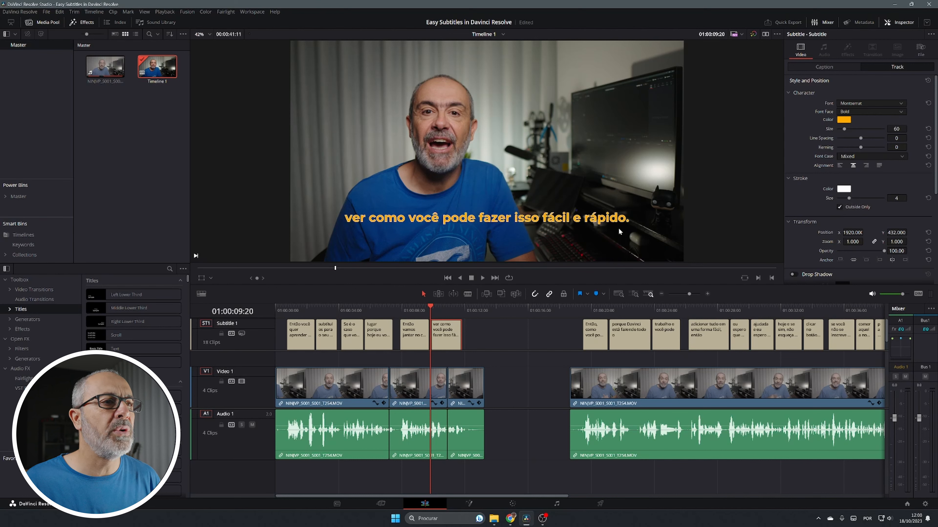
{"action": "left_click", "coordinate": [840, 206]}
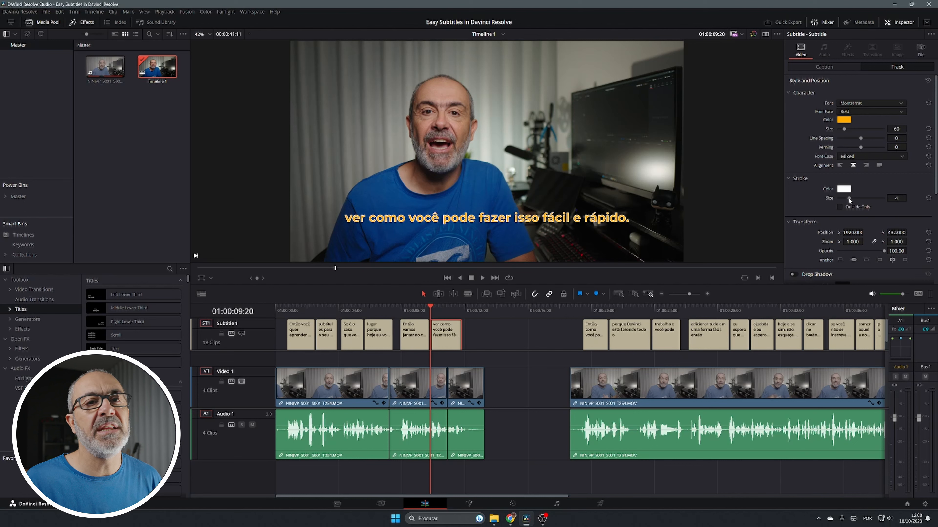
{"action": "left_click_drag", "start_coordinate": [848, 200], "coordinate": [835, 199]}
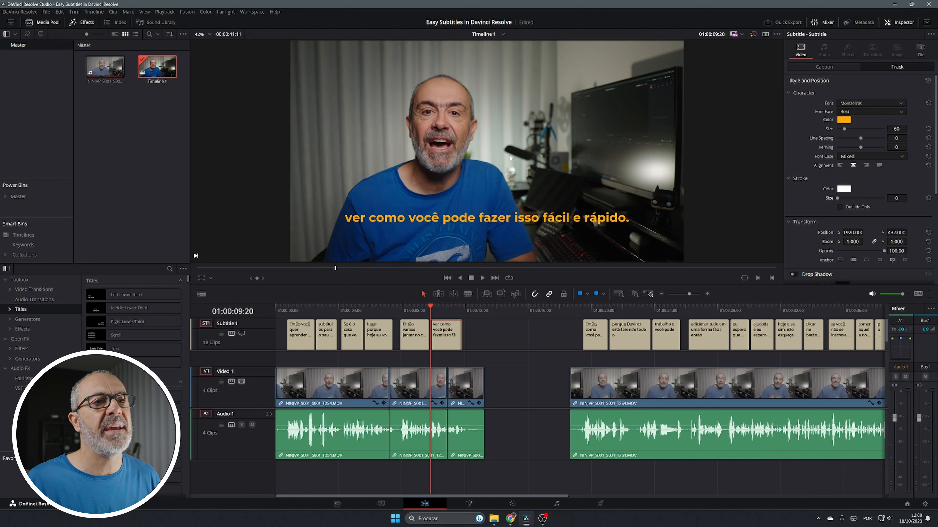
{"action": "double_click", "coordinate": [816, 184]}
Step: Try moving the subtitle track to position X 1975, Y 158 and rescaling it, and reset its zoom and position
{"action": "scroll", "coordinate": [816, 184], "scroll_direction": "down", "scroll_amount": 1}
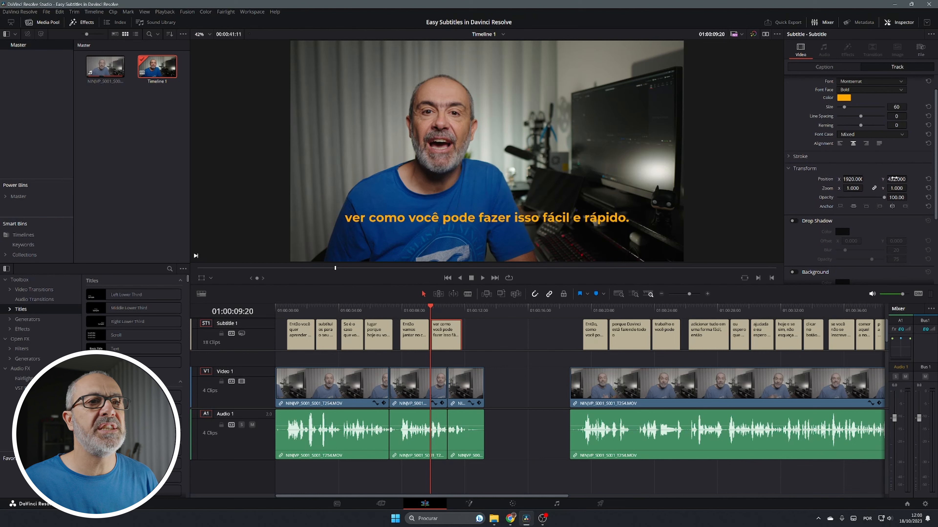
{"action": "left_click_drag", "start_coordinate": [896, 179], "coordinate": [852, 188]}
{"action": "double_click", "coordinate": [826, 189]}
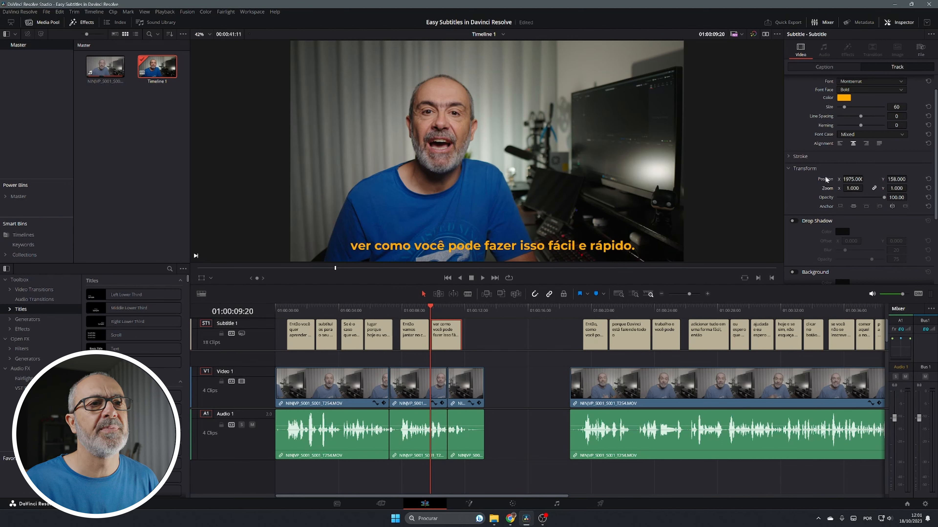
{"action": "double_click", "coordinate": [825, 179]}
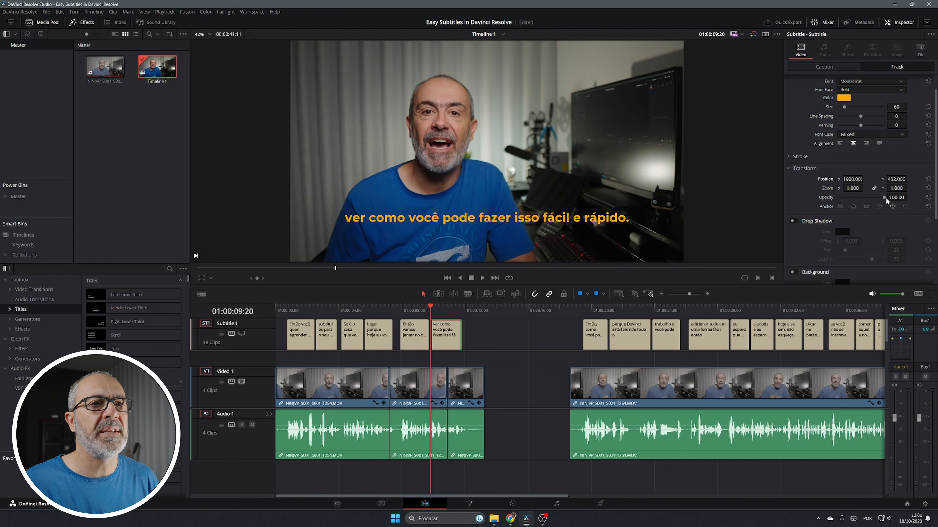
Step: Try a lower opacity for the subtitle track, restore it to 100, and set the track's Y position to 257
{"action": "left_click_drag", "start_coordinate": [885, 198], "coordinate": [817, 227]}
{"action": "scroll", "coordinate": [818, 227], "scroll_direction": "down", "scroll_amount": 3}
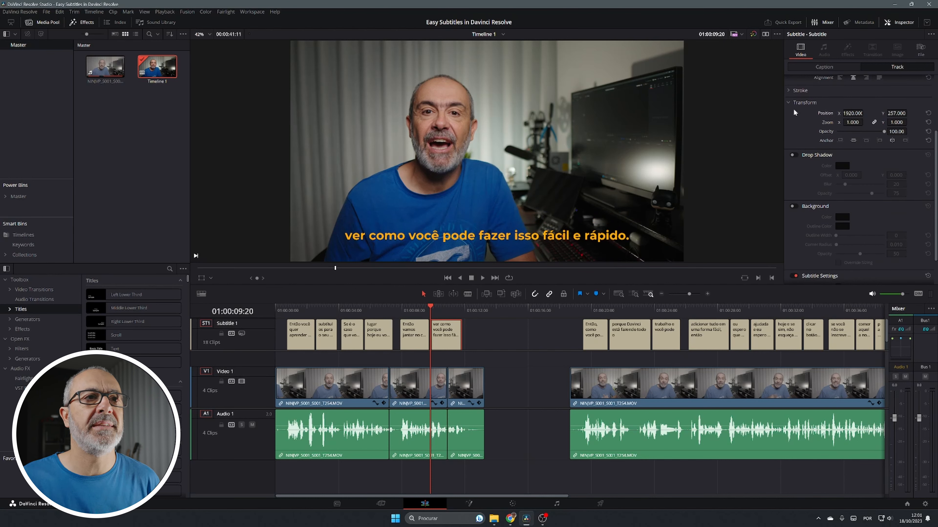
{"action": "left_click", "coordinate": [784, 103]}
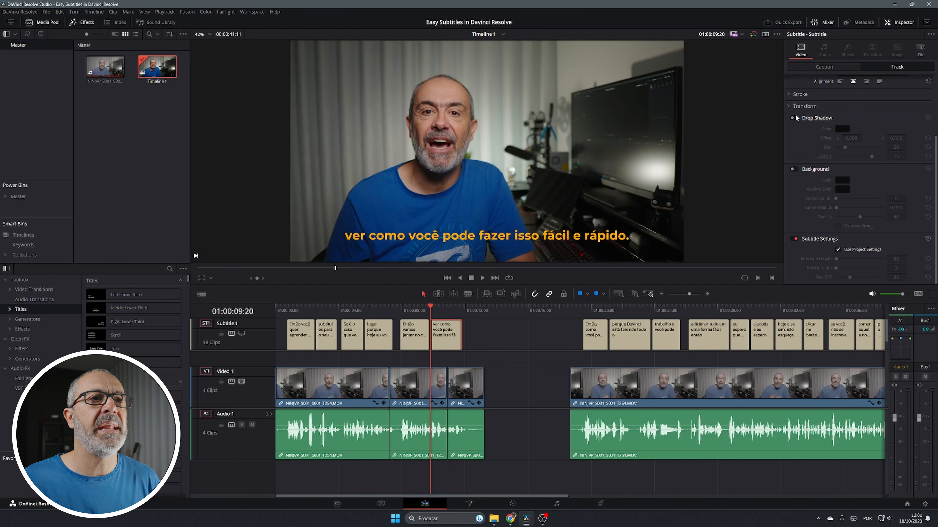
Step: Enable the subtitle track's drop shadow and set its color to white (#ffffff)
{"action": "left_click", "coordinate": [792, 117]}
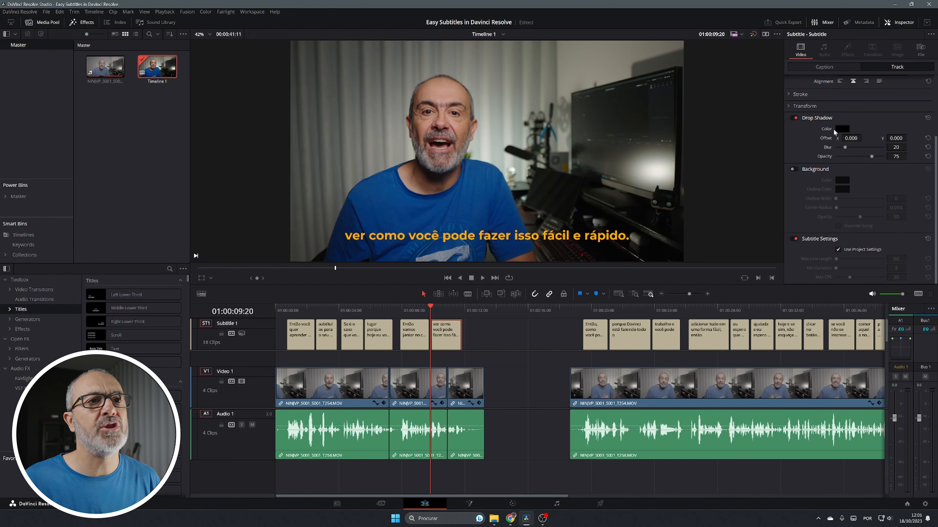
{"action": "left_click", "coordinate": [839, 127]}
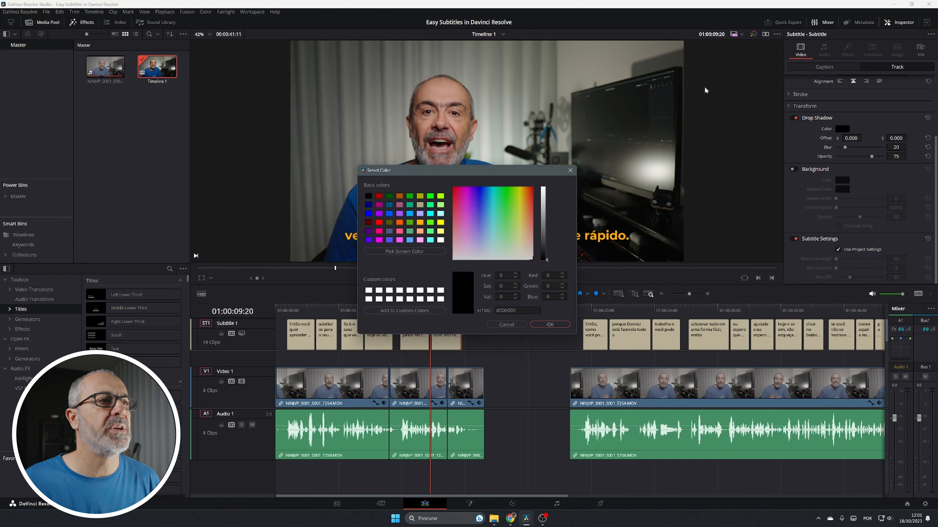
{"action": "left_click", "coordinate": [543, 195]}
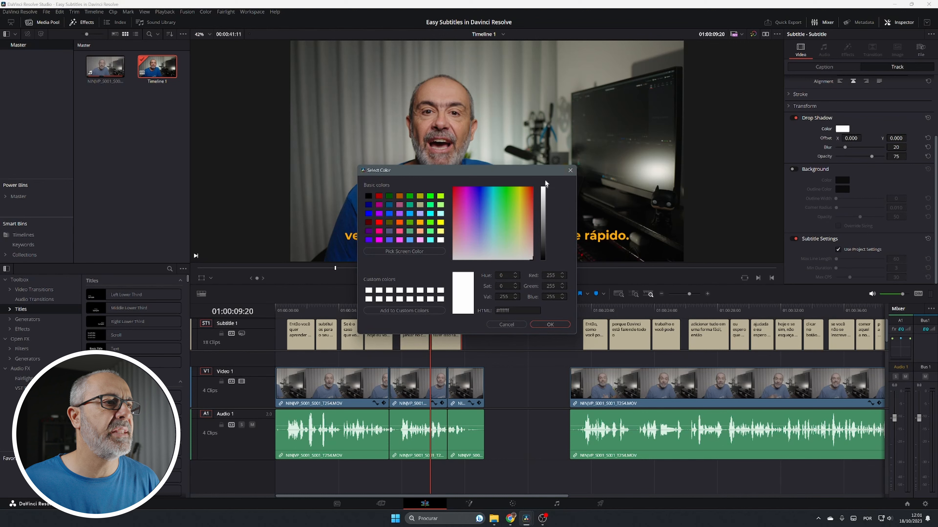
{"action": "left_click", "coordinate": [560, 326]}
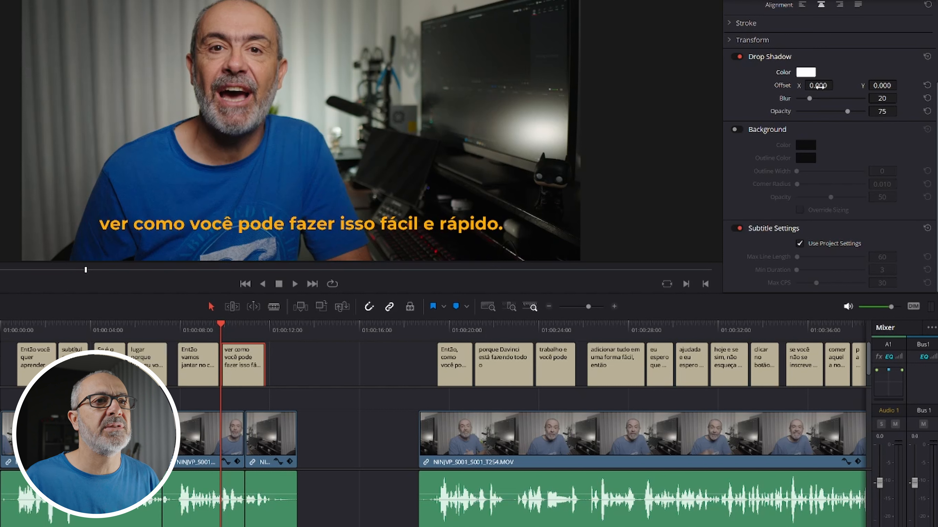
Step: Set the drop shadow's offset to X 3.000 and Y -3.000 and its blur to 1
{"action": "left_click_drag", "start_coordinate": [818, 86], "coordinate": [835, 85]}
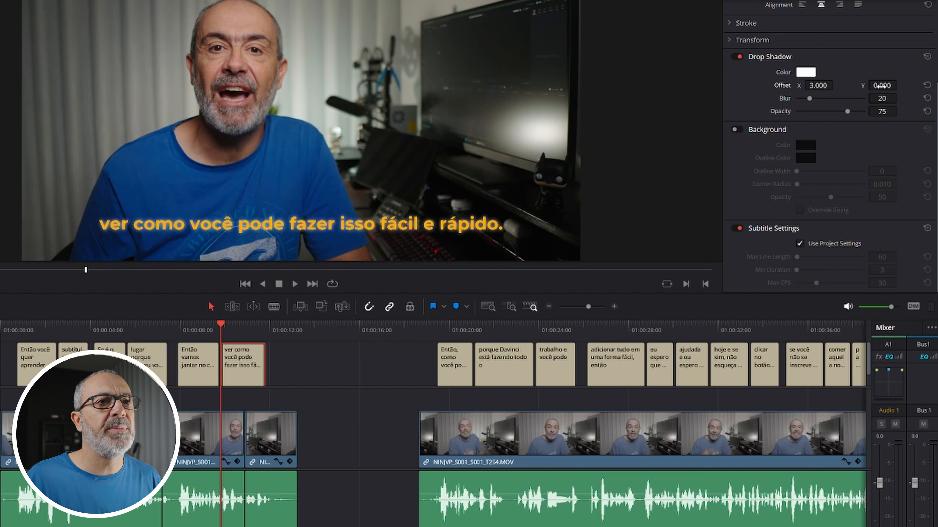
{"action": "left_click_drag", "start_coordinate": [882, 85], "coordinate": [900, 85]}
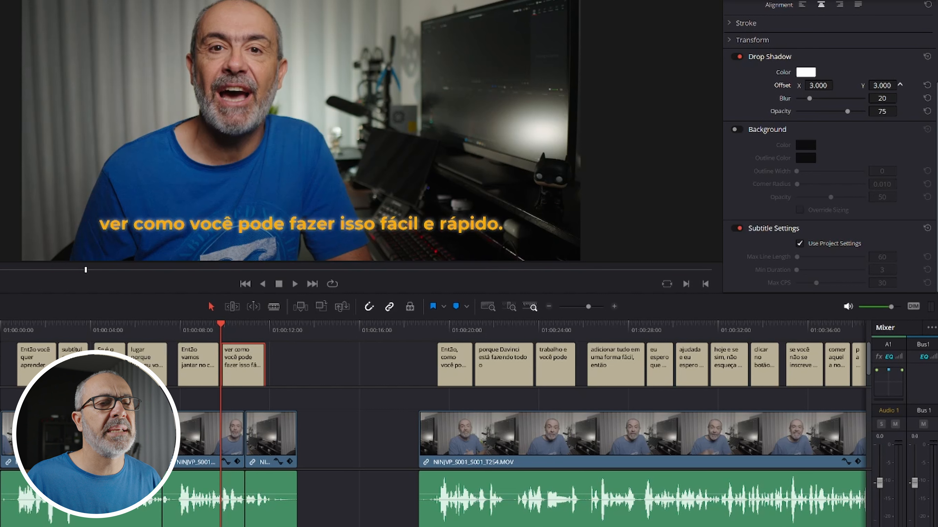
{"action": "left_click_drag", "start_coordinate": [809, 98], "coordinate": [796, 98]}
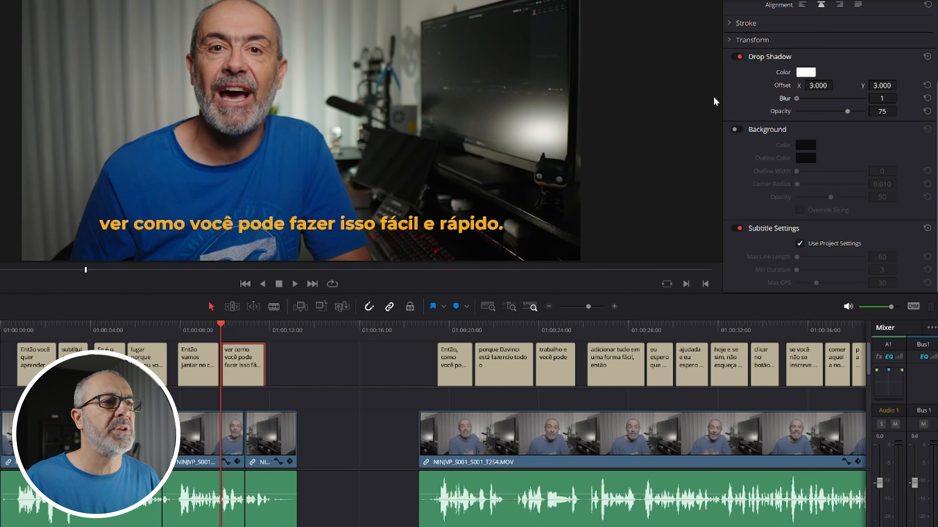
{"action": "left_click", "coordinate": [881, 86]}
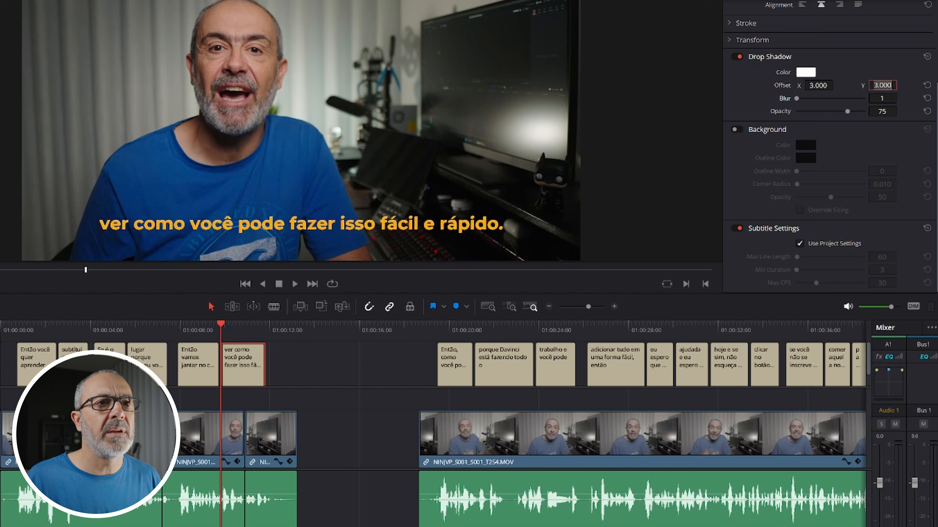
{"action": "key", "text": "Home"}
{"action": "type", "text": "-"}
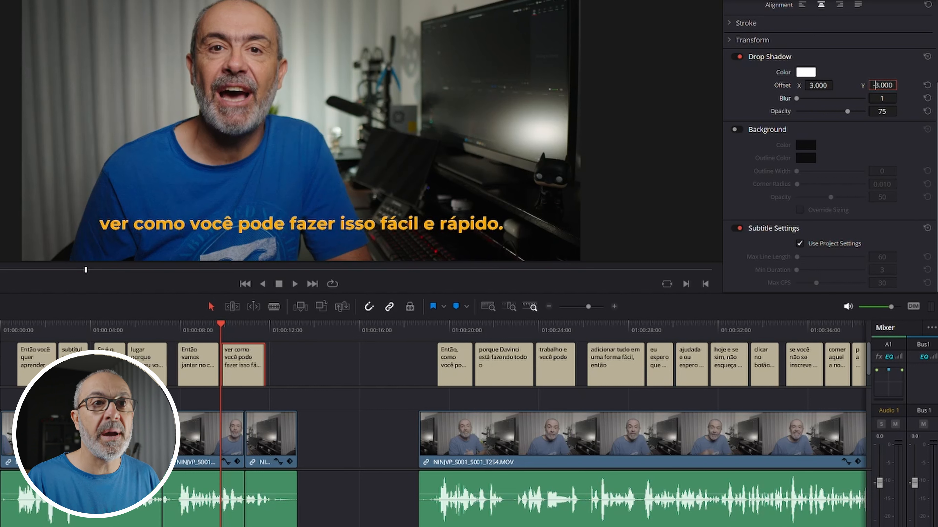
{"action": "key", "text": "Return"}
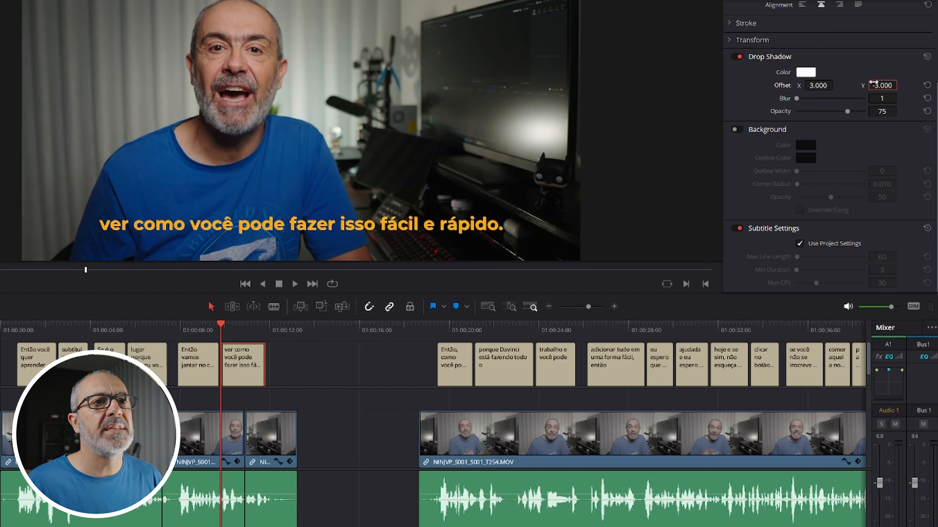
Step: Set the drop shadow's offset to X 5.000 and Y -5.000 and its blur to 13
{"action": "left_click", "coordinate": [882, 85]}
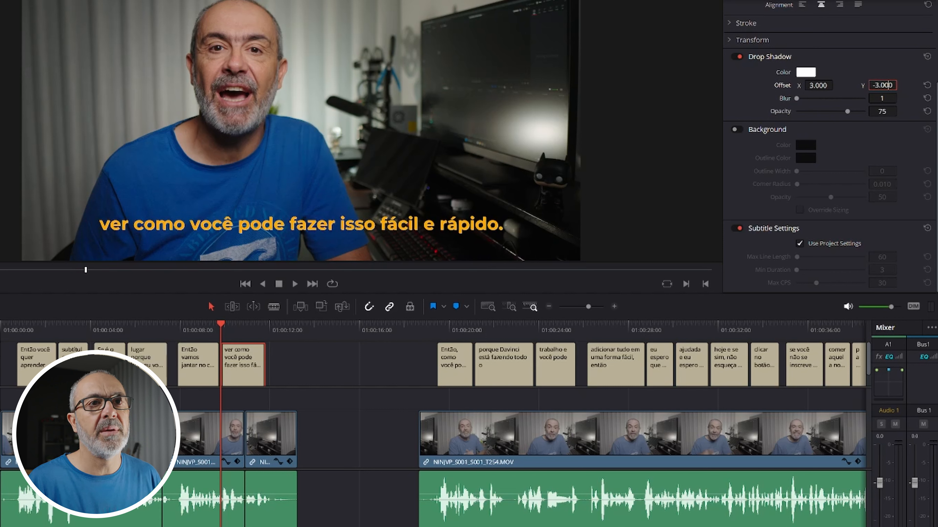
{"action": "key", "text": "Left"}
{"action": "key", "text": "BackSpace"}
{"action": "type", "text": "5"}
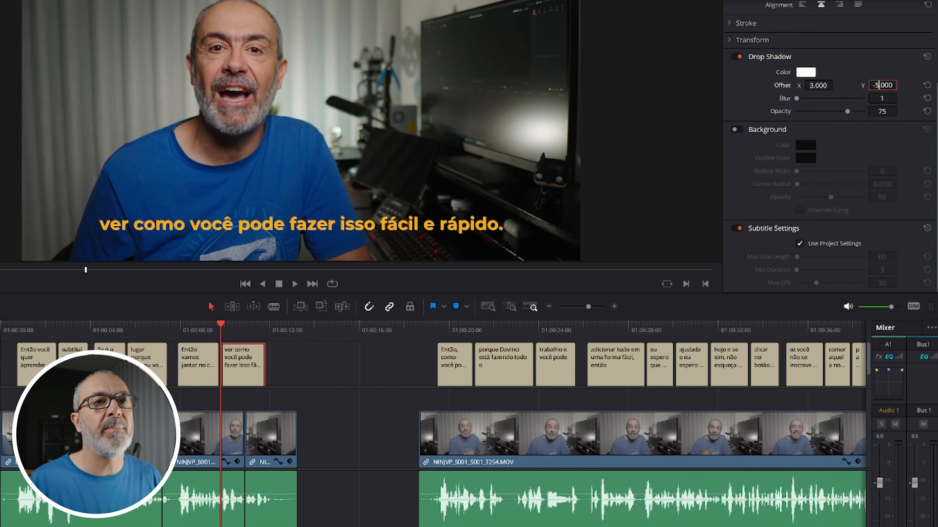
{"action": "left_click", "coordinate": [814, 85]}
{"action": "key", "text": "BackSpace"}
{"action": "type", "text": "5"}
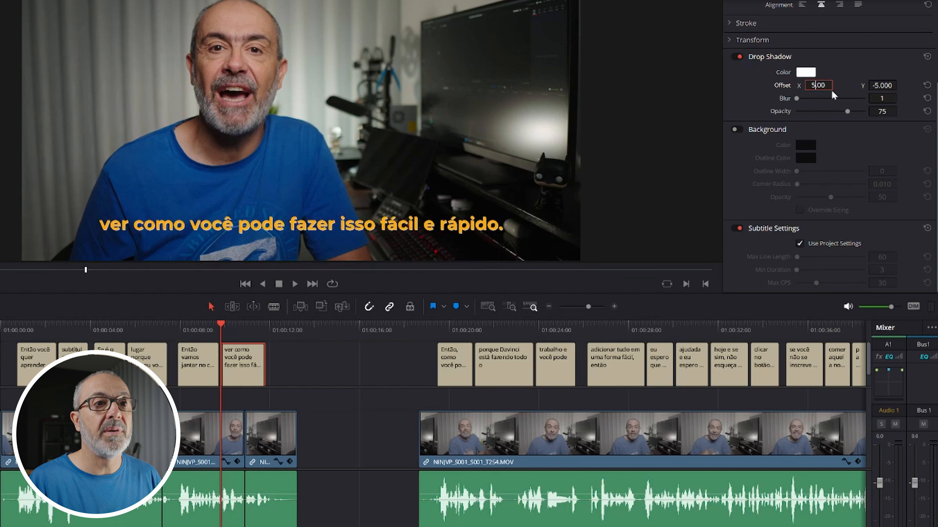
{"action": "key", "text": "Return"}
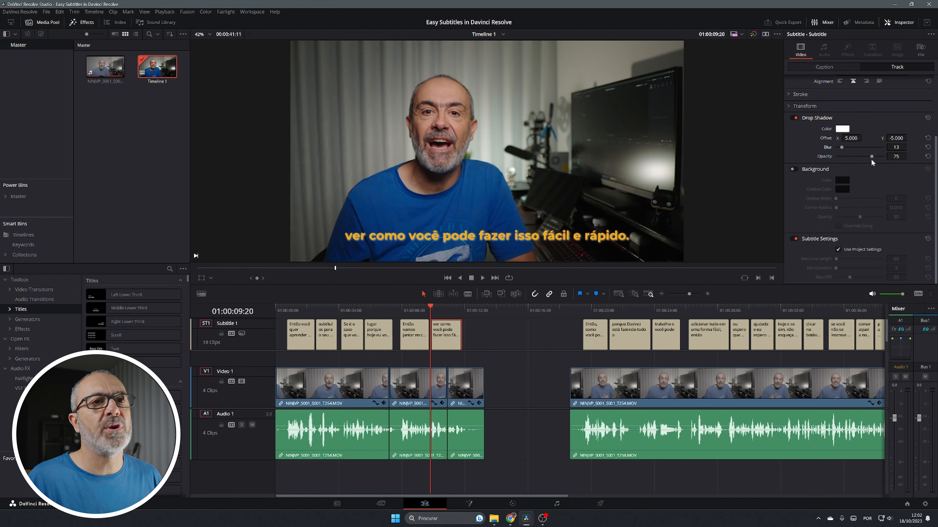
Step: Try a lower opacity for the drop shadow and restore it to 75
{"action": "left_click_drag", "start_coordinate": [872, 156], "coordinate": [825, 157]}
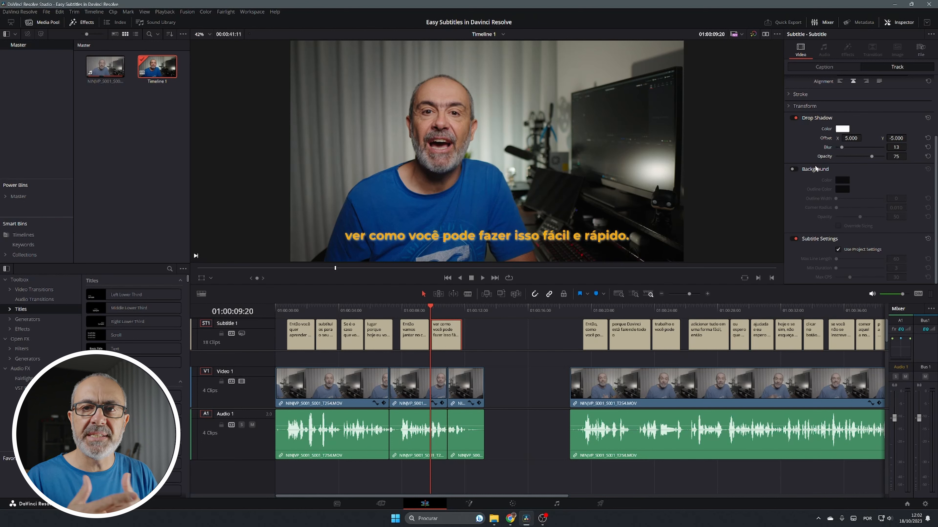
Step: Enable the subtitle track's background and set its color to blue (#002fff)
{"action": "left_click", "coordinate": [793, 169]}
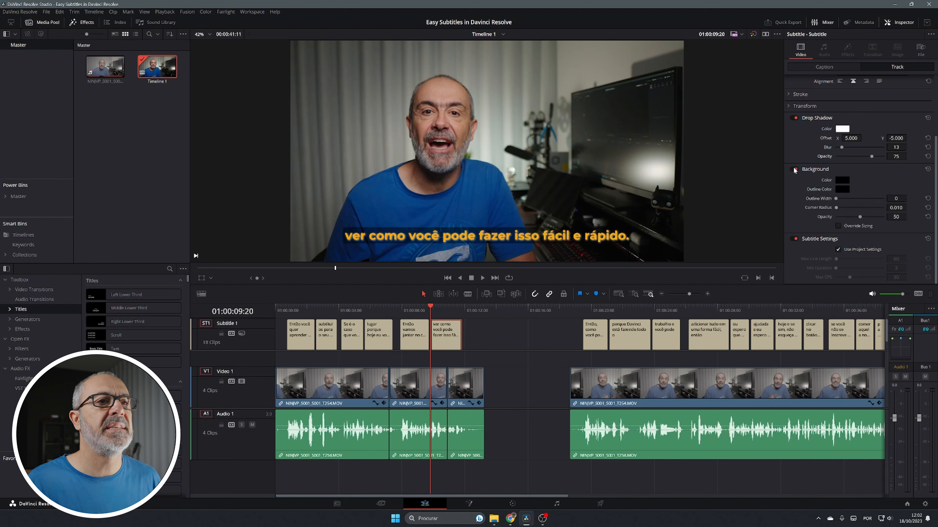
{"action": "left_click", "coordinate": [843, 181]}
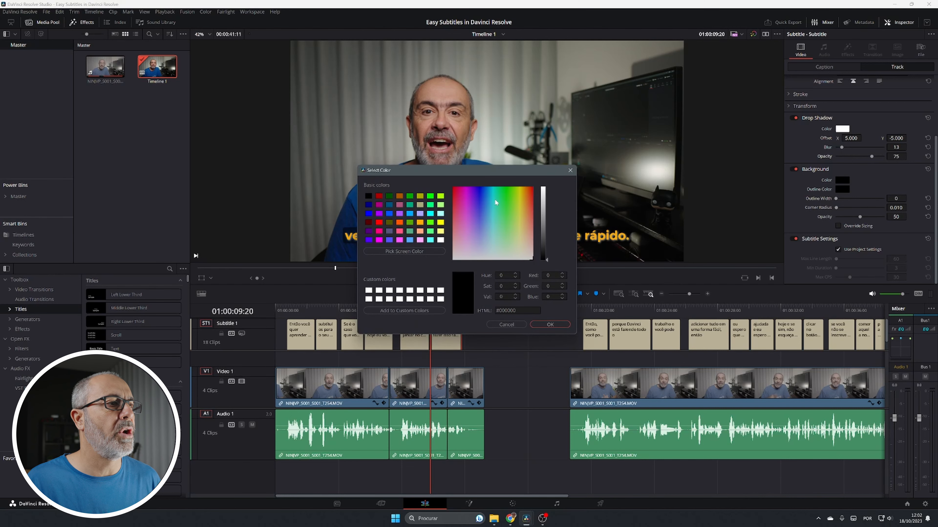
{"action": "left_click_drag", "start_coordinate": [496, 202], "coordinate": [482, 181]}
{"action": "left_click_drag", "start_coordinate": [544, 208], "coordinate": [548, 178]}
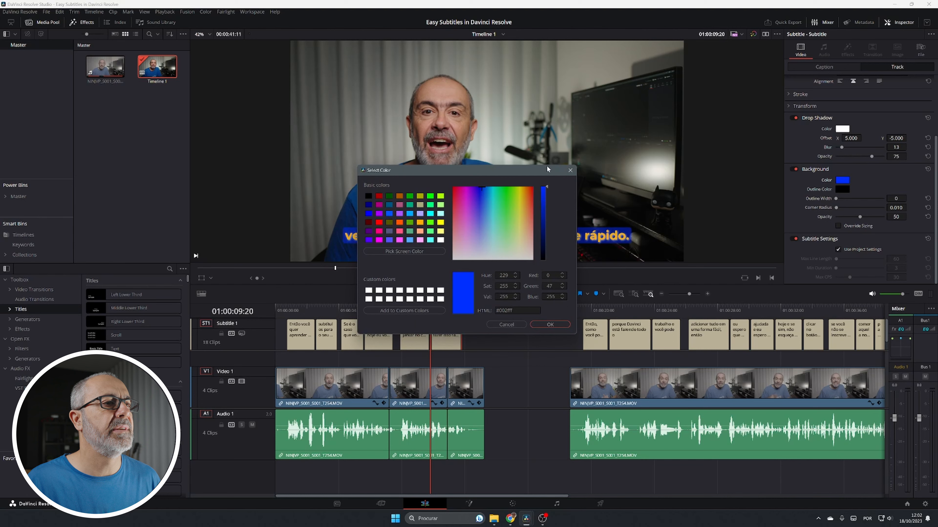
{"action": "left_click", "coordinate": [559, 325]}
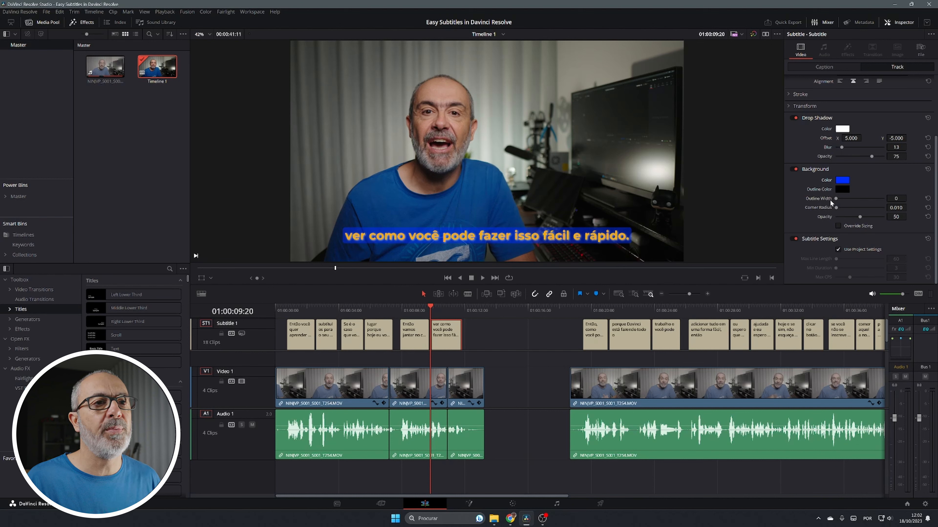
Step: Set the background's corner radius to 0.000, then try its sizing override and turn the override back off
{"action": "left_click_drag", "start_coordinate": [840, 200], "coordinate": [819, 199]}
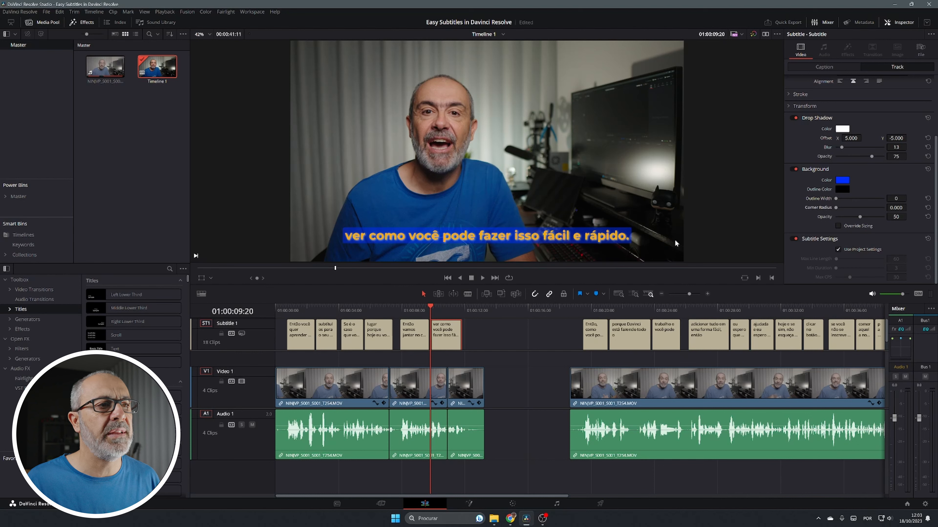
{"action": "left_click", "coordinate": [838, 226]}
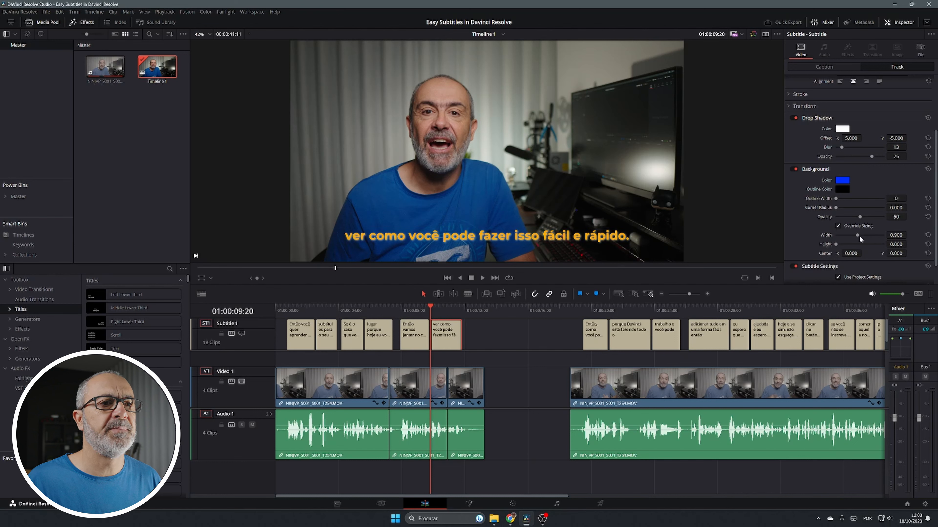
{"action": "left_click", "coordinate": [838, 225]}
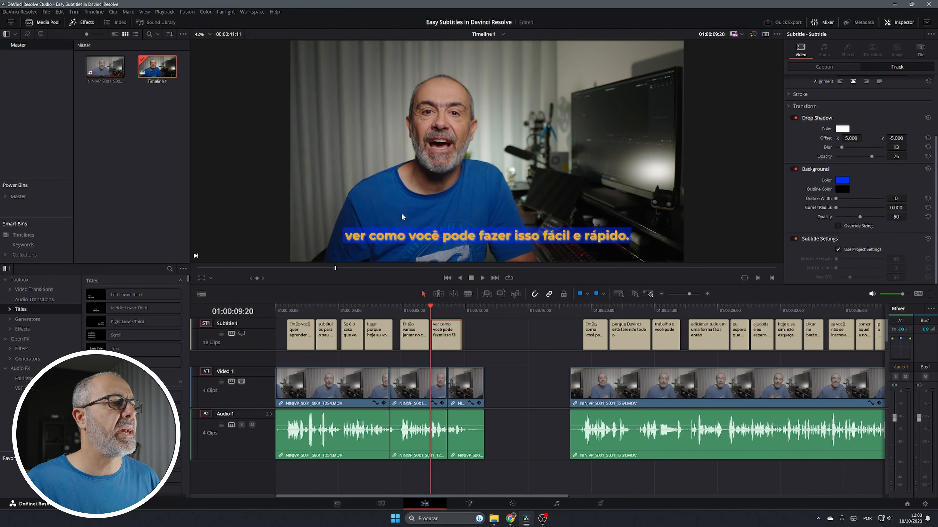
Step: Try turning off the track's Subtitle Settings and its use of project settings, and restore both
{"action": "left_click", "coordinate": [795, 239]}
{"action": "left_click", "coordinate": [794, 239]}
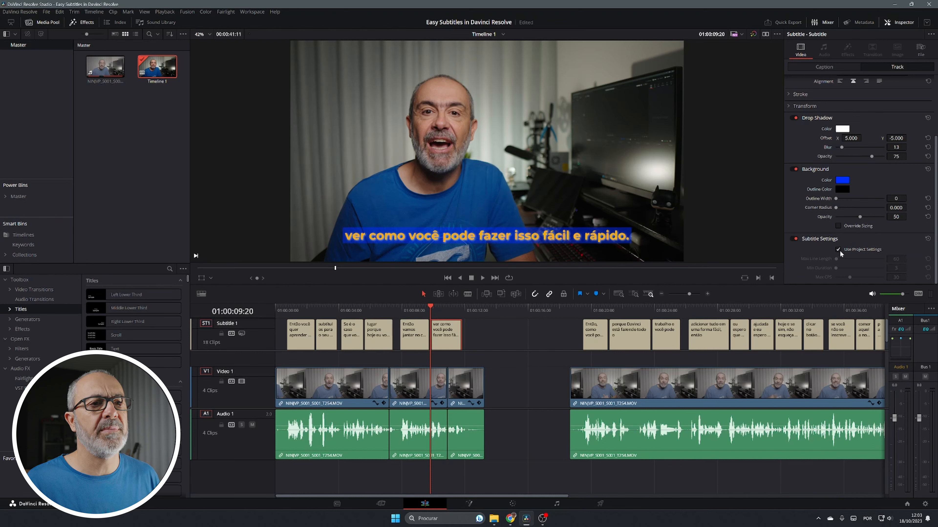
{"action": "left_click", "coordinate": [839, 250]}
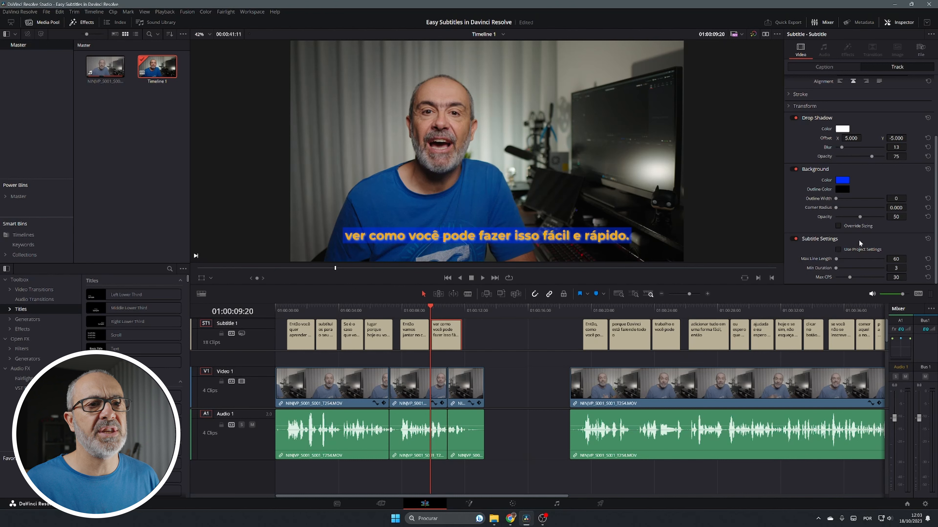
{"action": "left_click", "coordinate": [839, 249]}
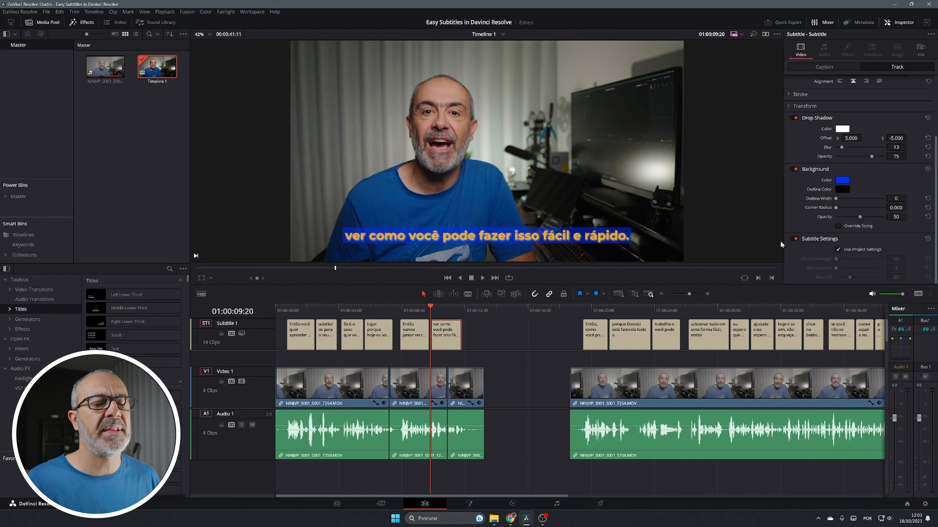